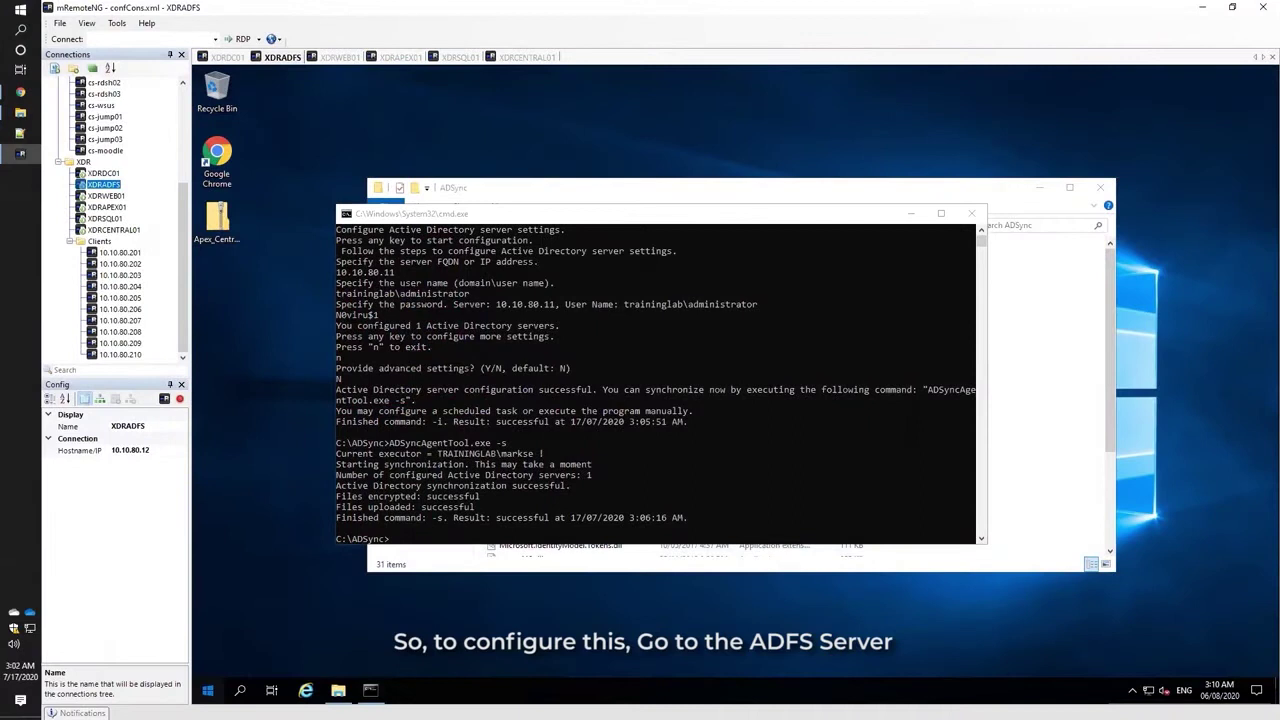
Launch AD FS Management from the Windows Administrative Tools folder in the Start menu.
key("super")
left_click(441, 398)
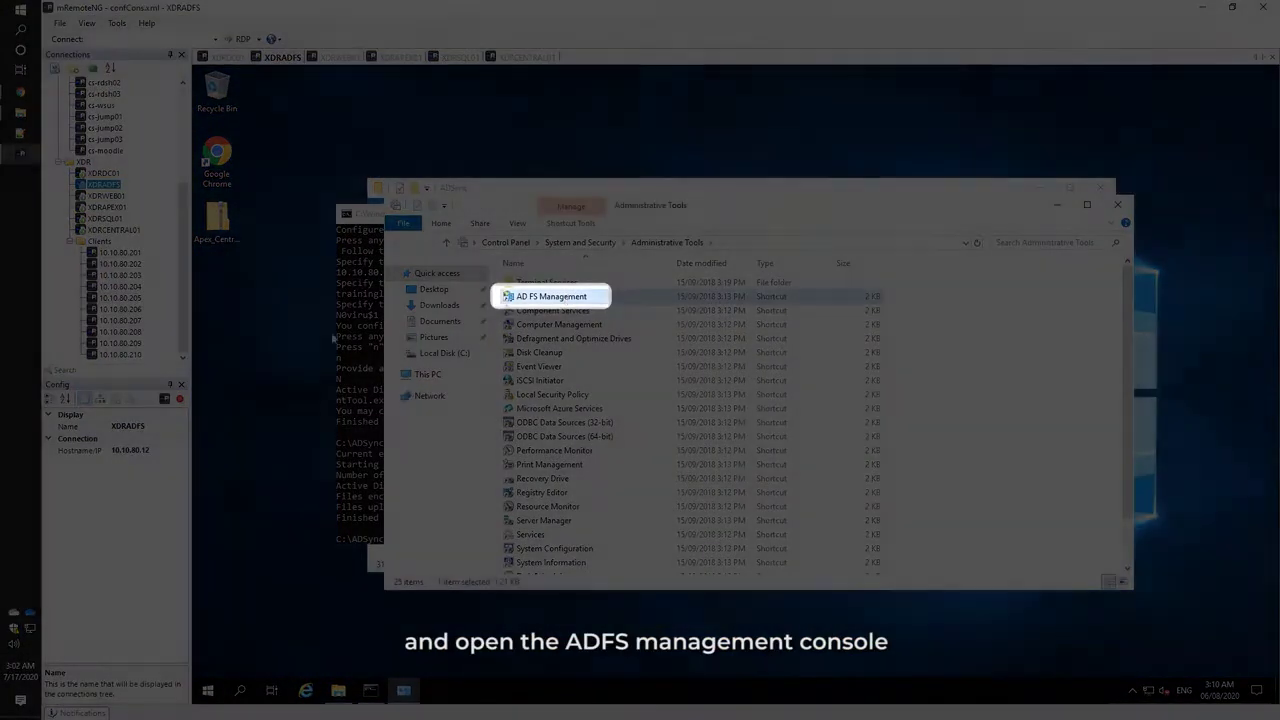
double_click(551, 297)
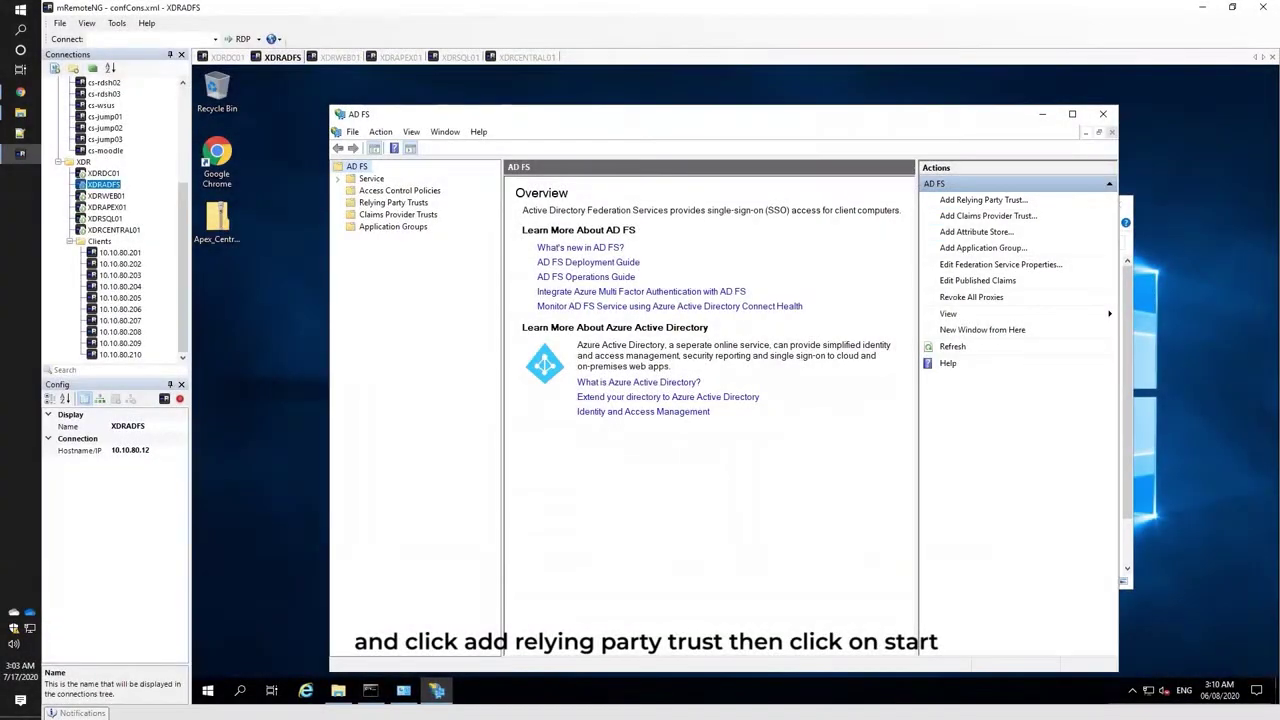
Start a manually entered relying party trust with the display name 'Apex One SaaS'.
left_click(983, 199)
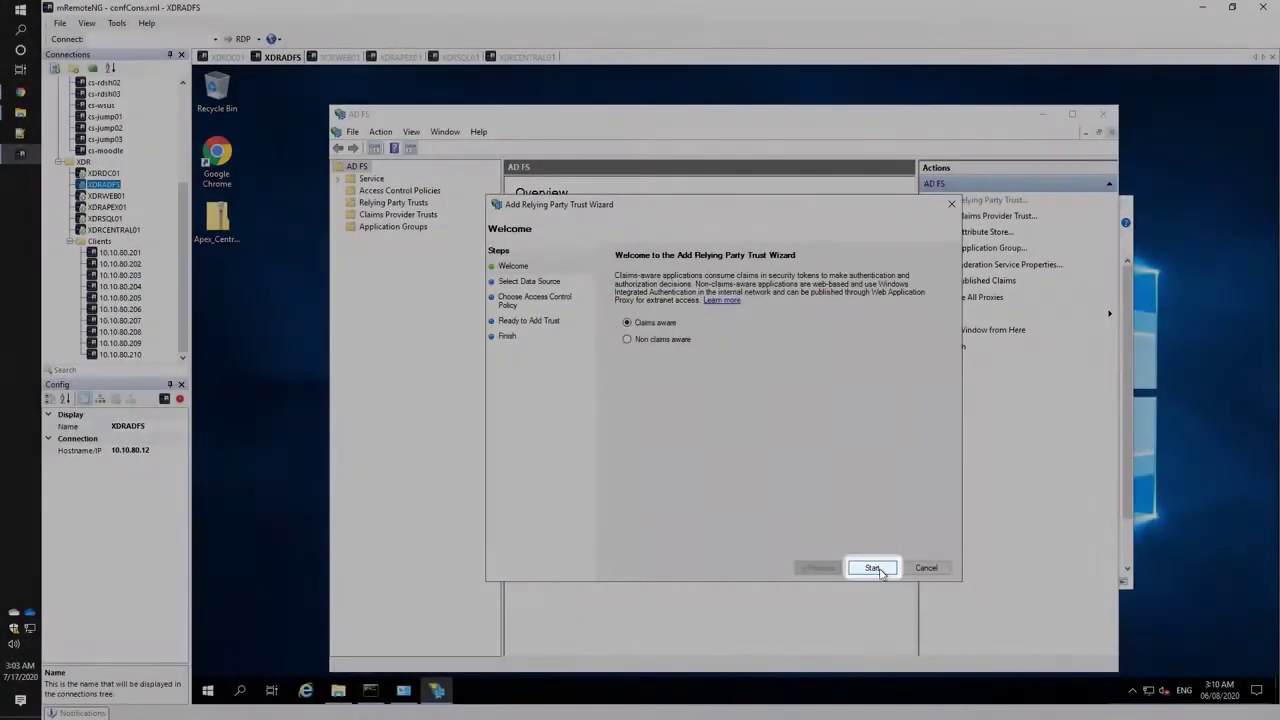
left_click(871, 567)
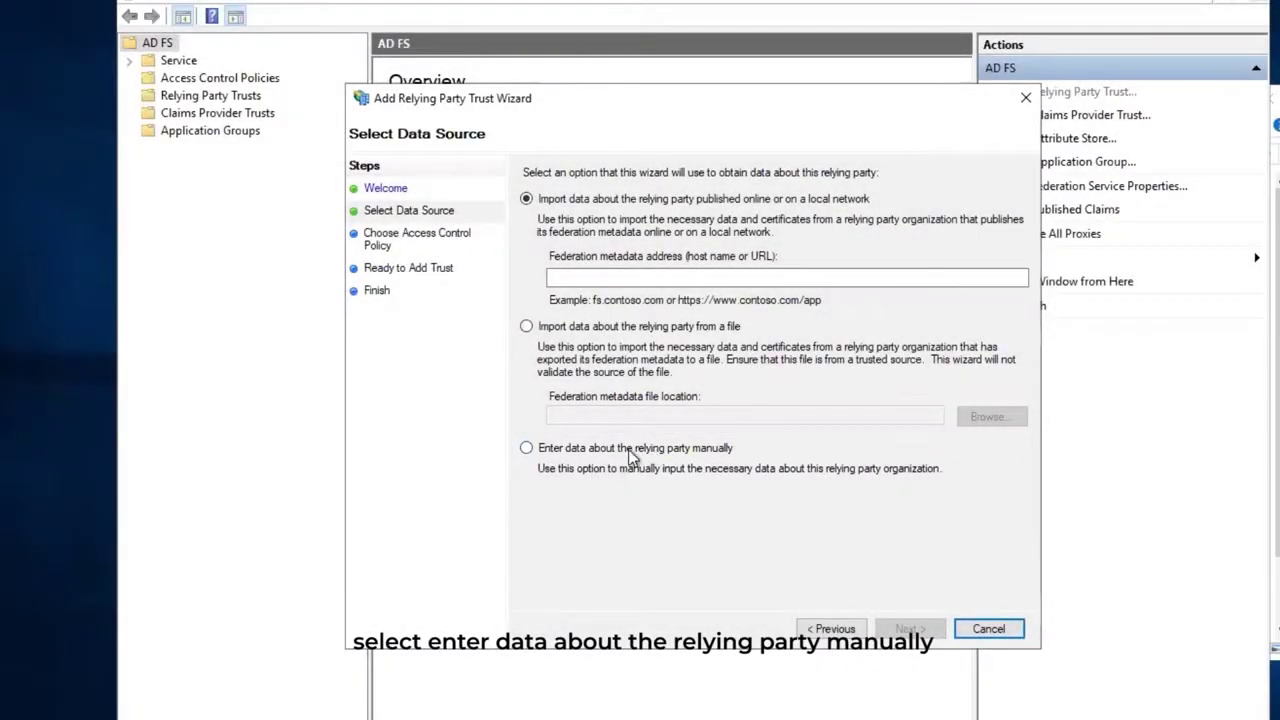
left_click(628, 452)
left_click(916, 629)
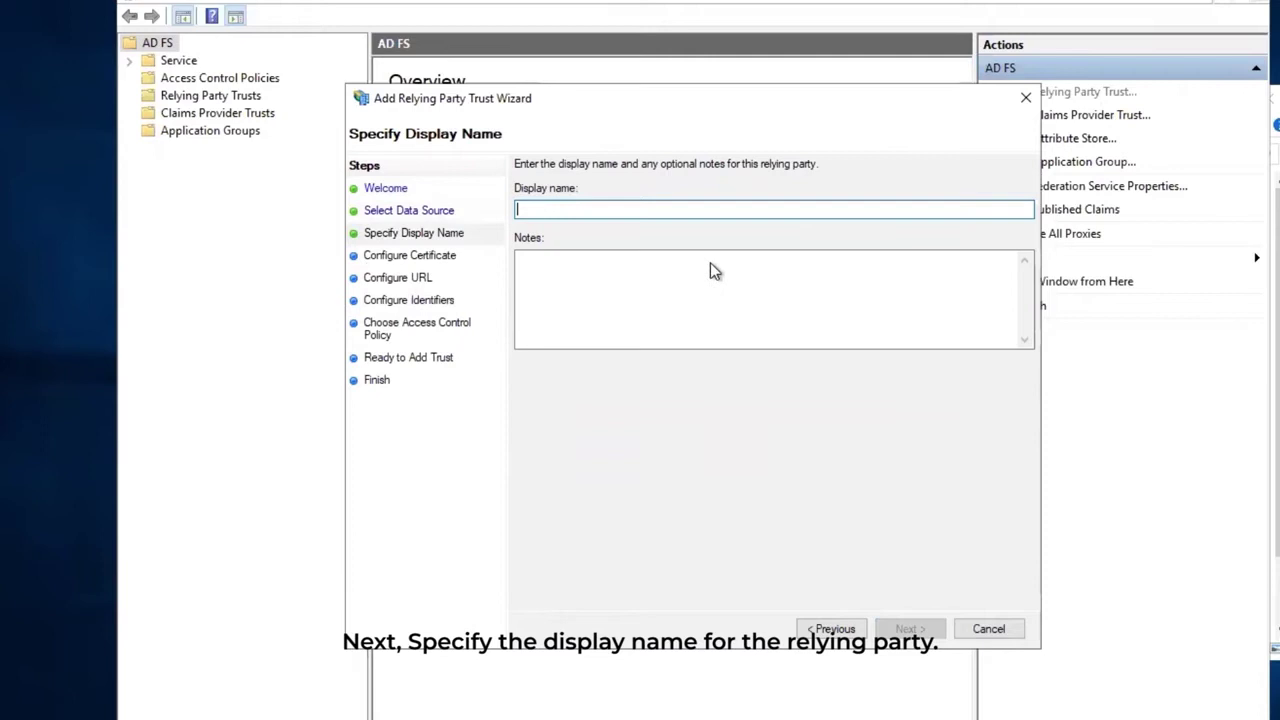
type("Apex One Sa")
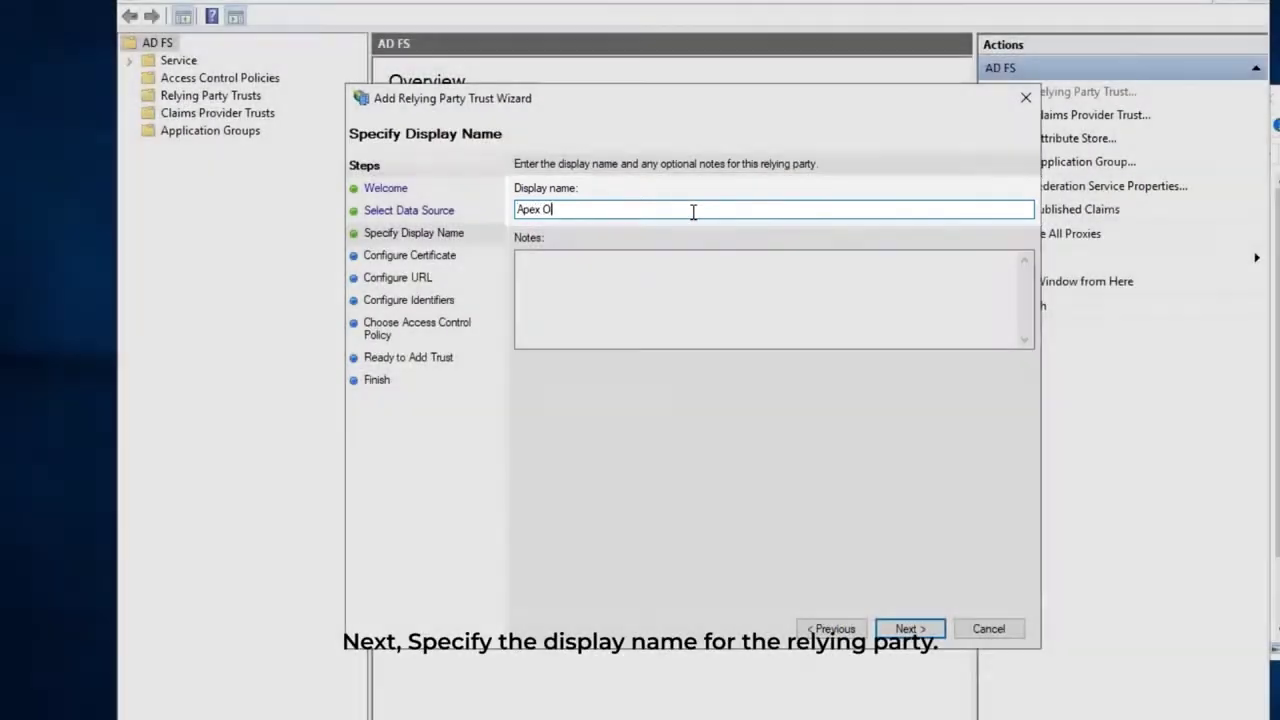
type("aS")
Enable SAML 2.0 WebSSO protocol support on the Configure URL page.
left_click(908, 630)
left_click(908, 630)
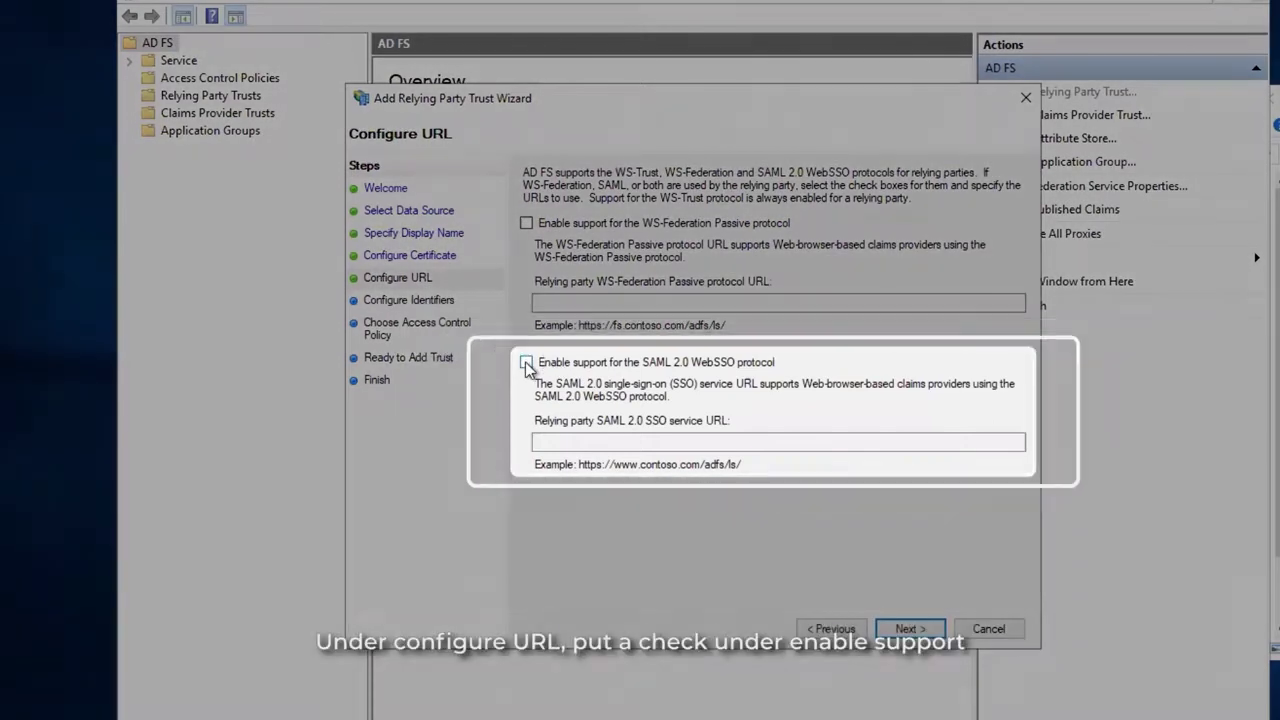
left_click(545, 364)
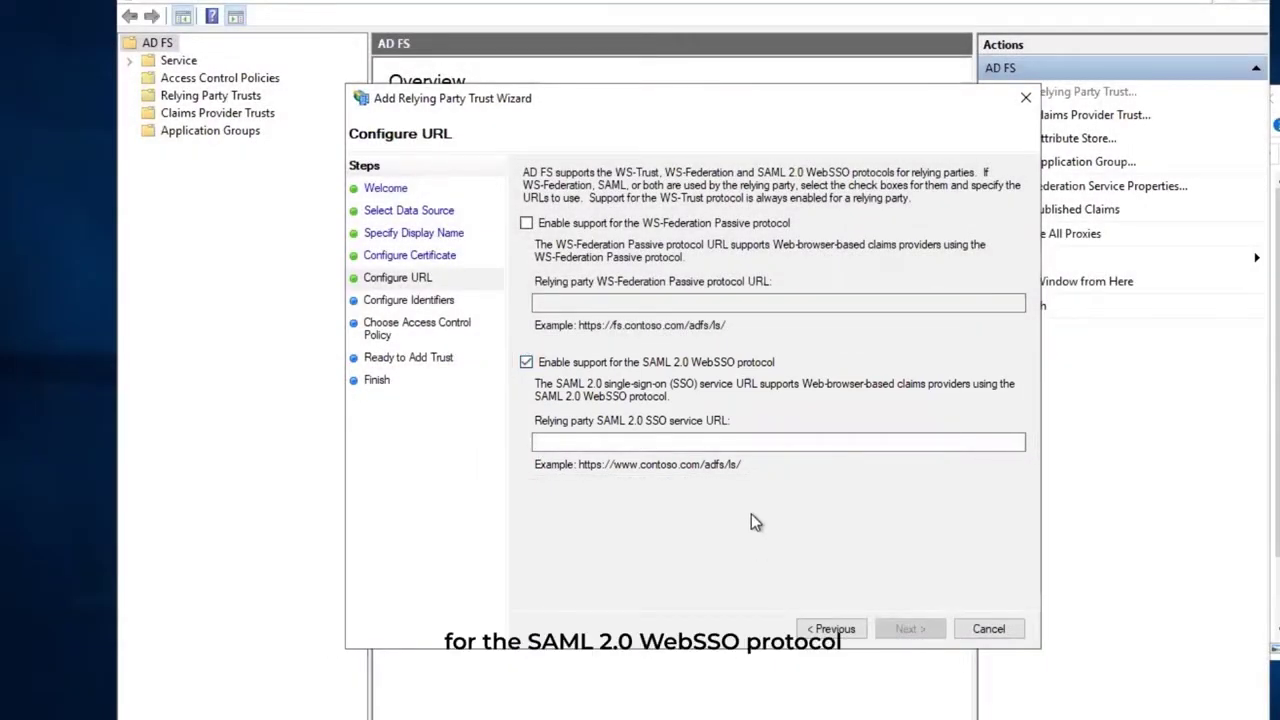
left_click(726, 446)
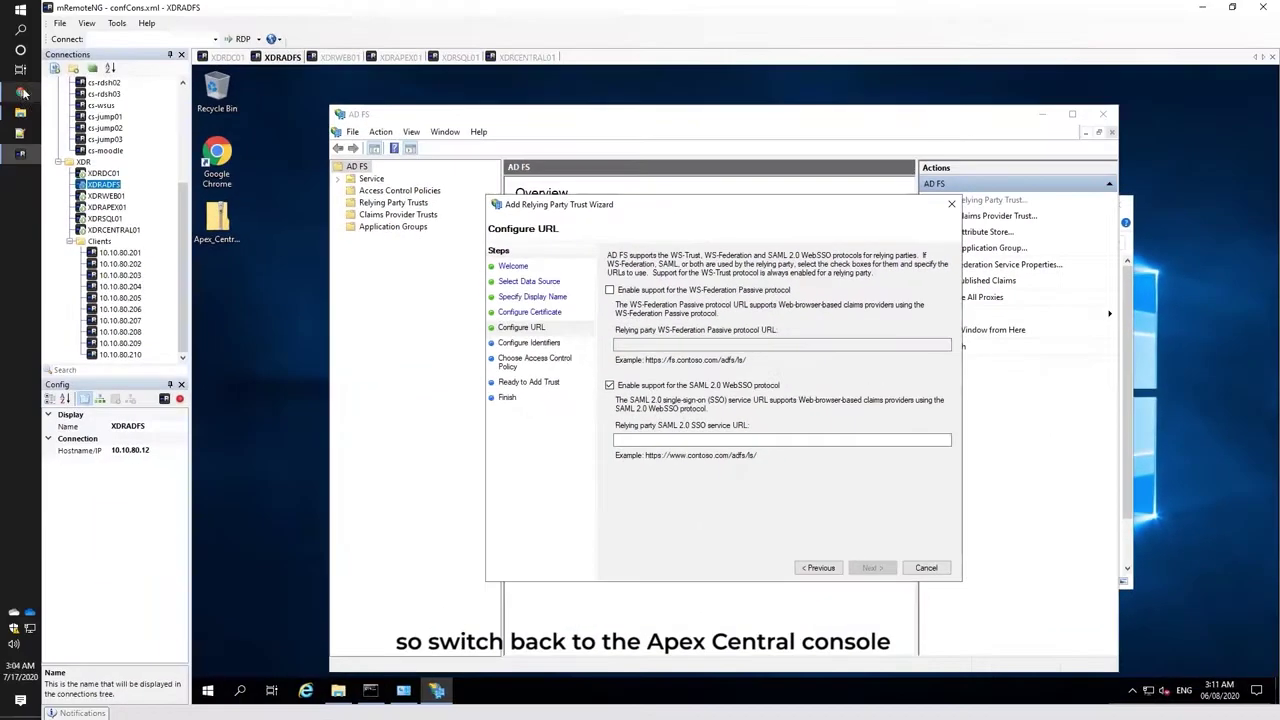
mouse_move(23, 95)
left_click(110, 80)
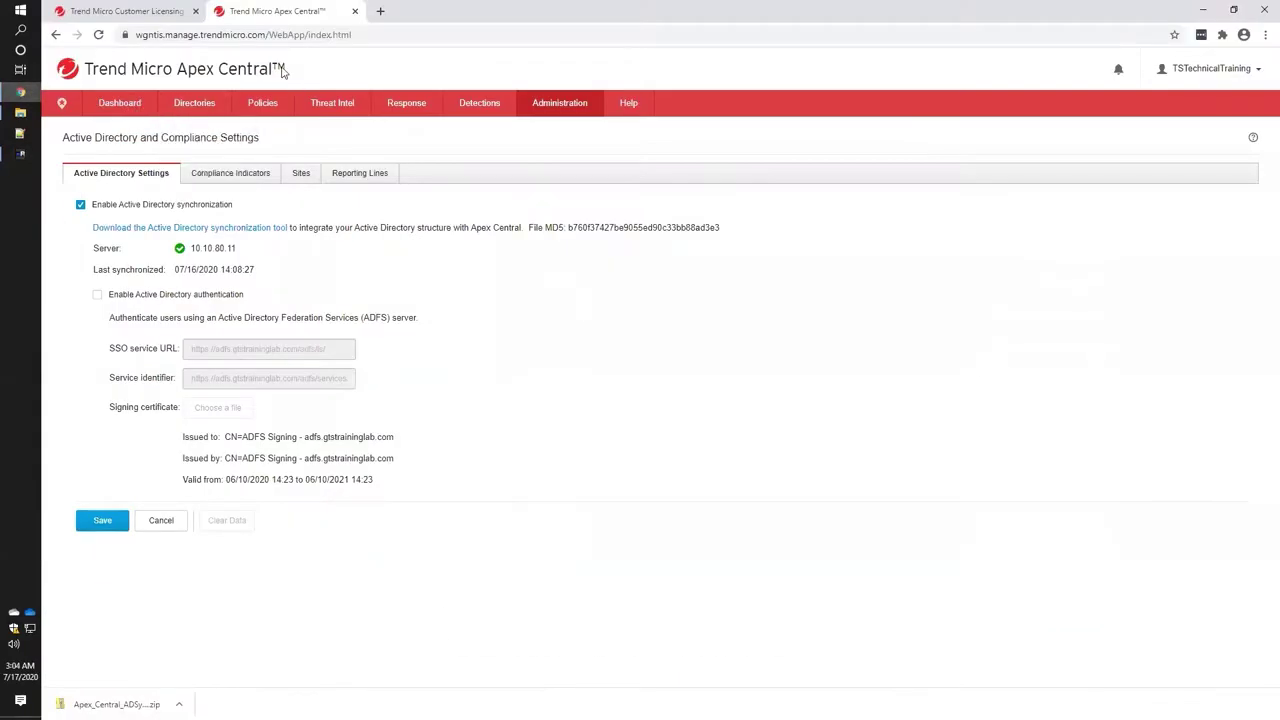
key("ctrl+l")
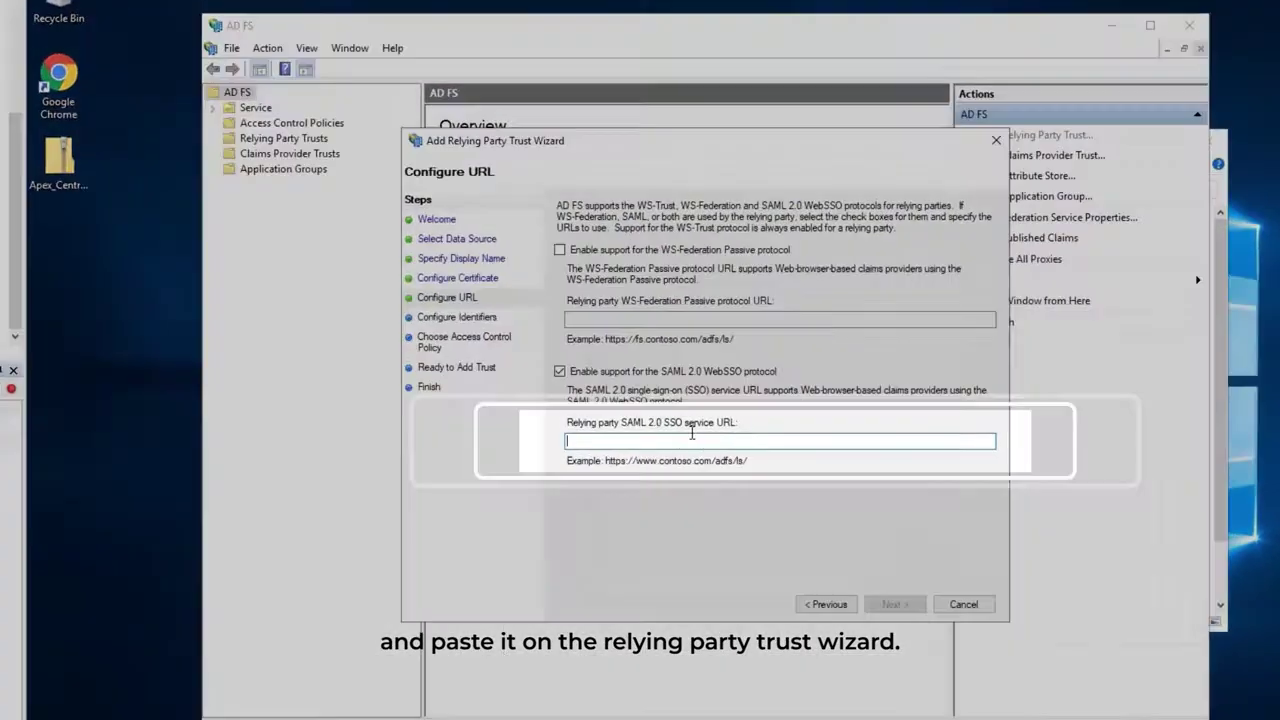
type("https://wgntis.manage.trendmicro.com/WebApp/index.html")
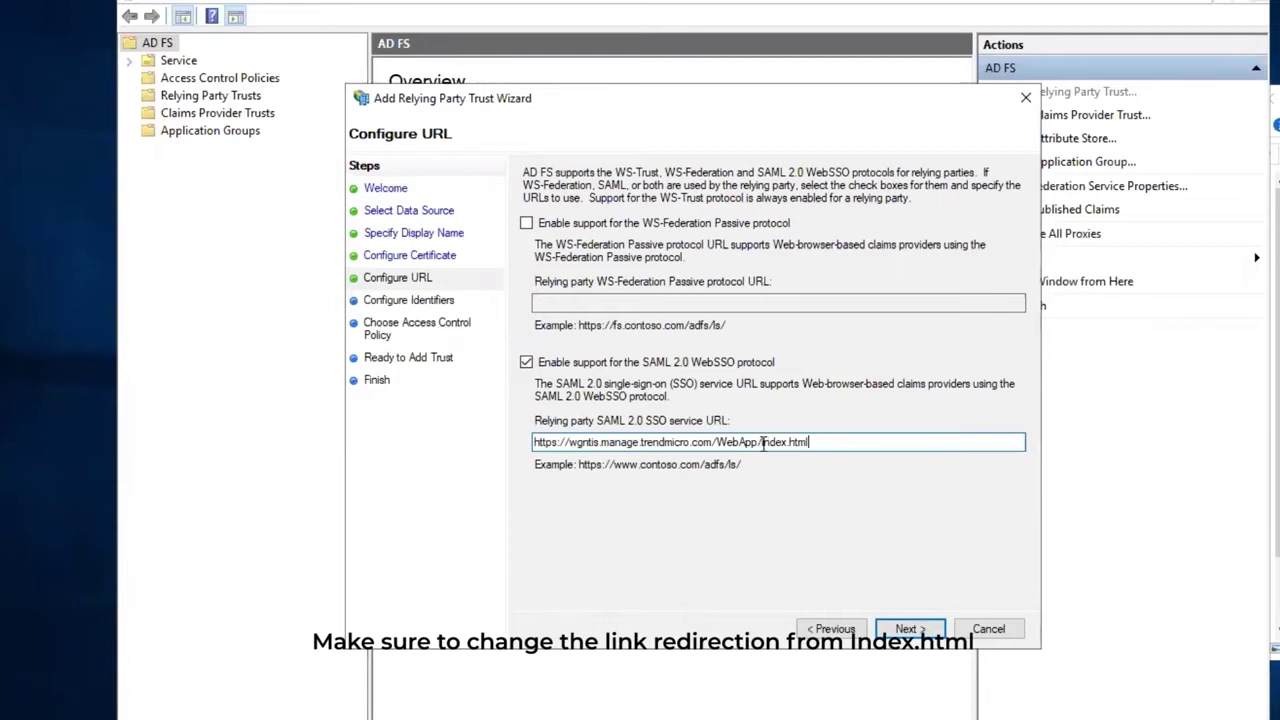
Change the SSO service URL ending from index.html to login.aspx.
left_click_drag(763, 446, 890, 443)
type("login.asp")
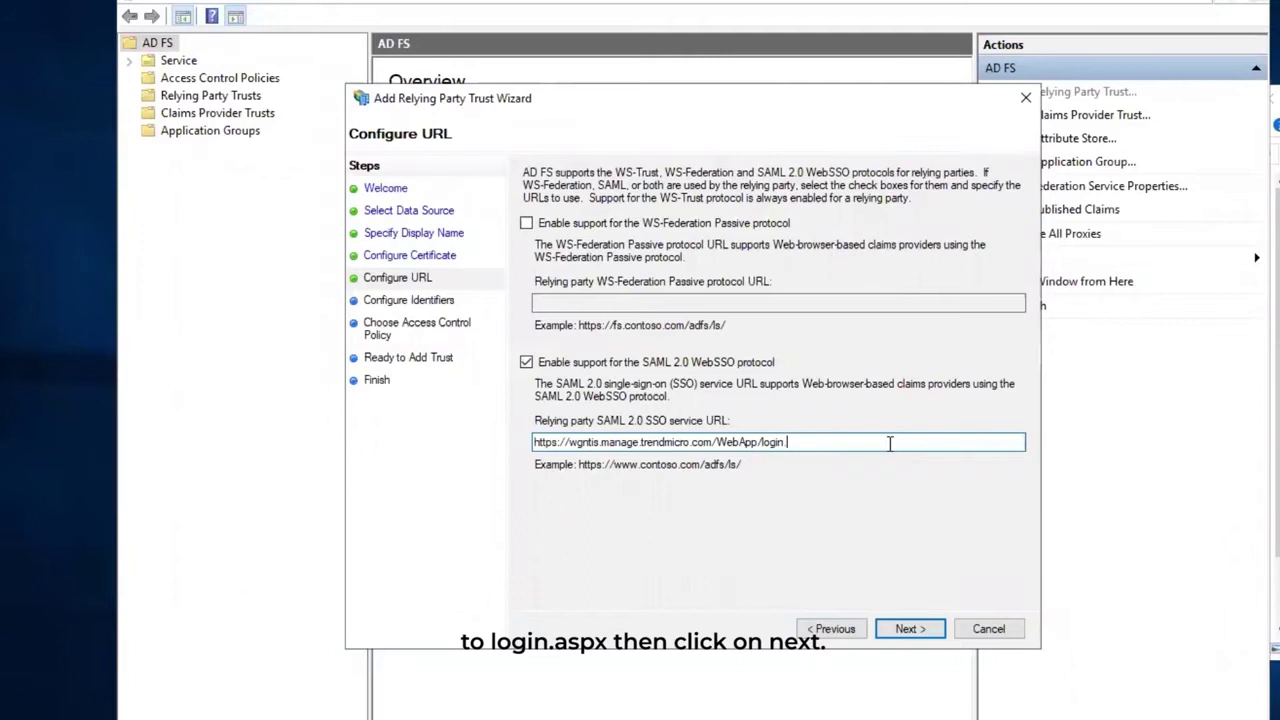
left_click(897, 628)
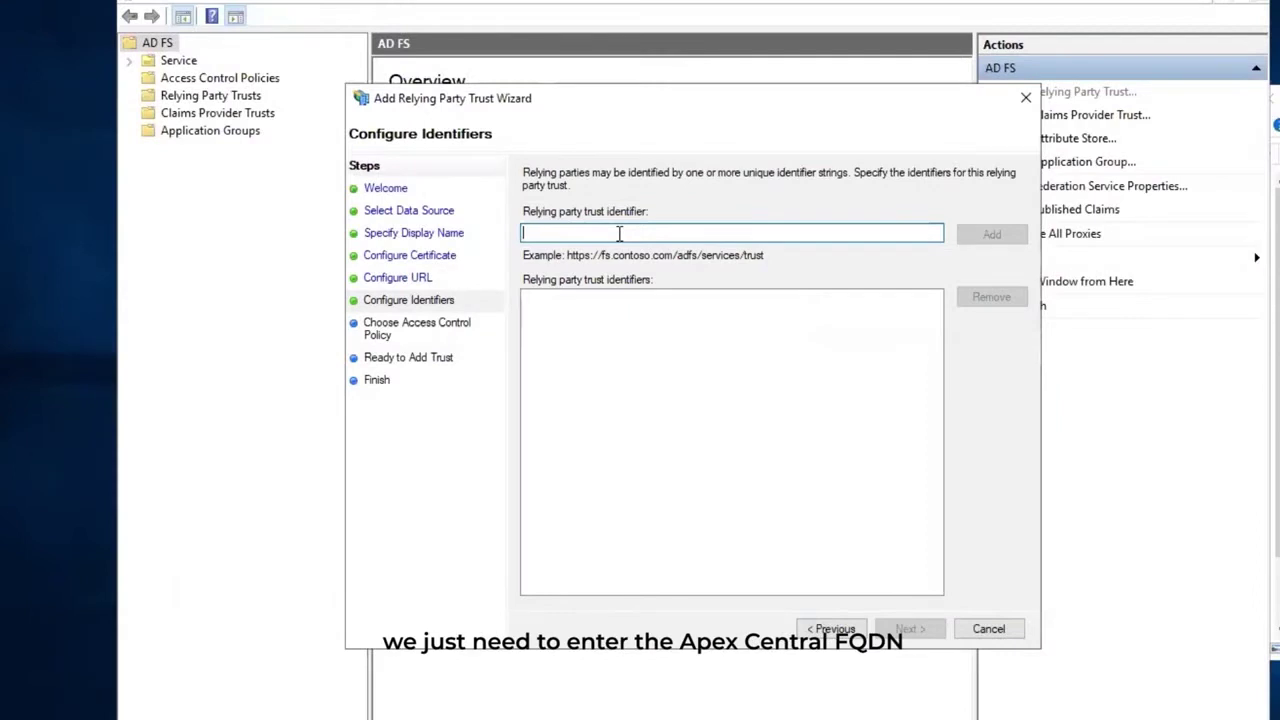
Add the console address as trust identifier, keep Permit everyone, and create the trust.
type("https://wgntis.manage.trendmicro.com/")
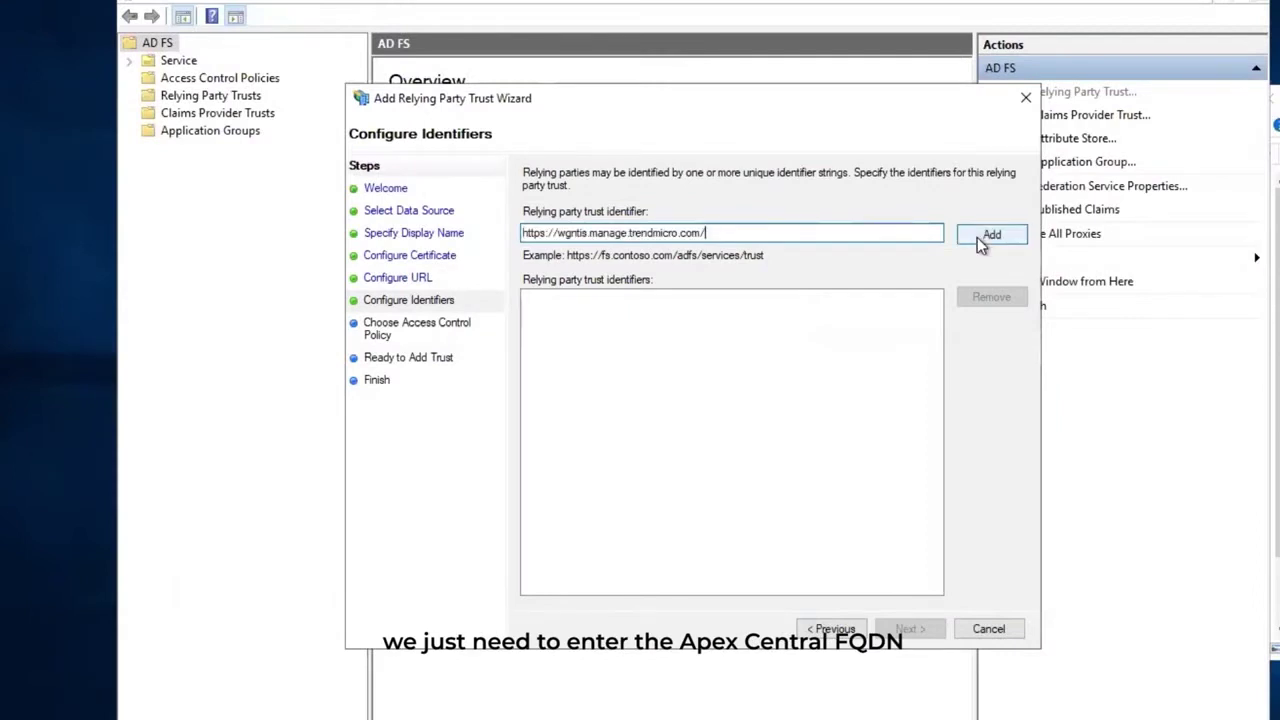
left_click(977, 237)
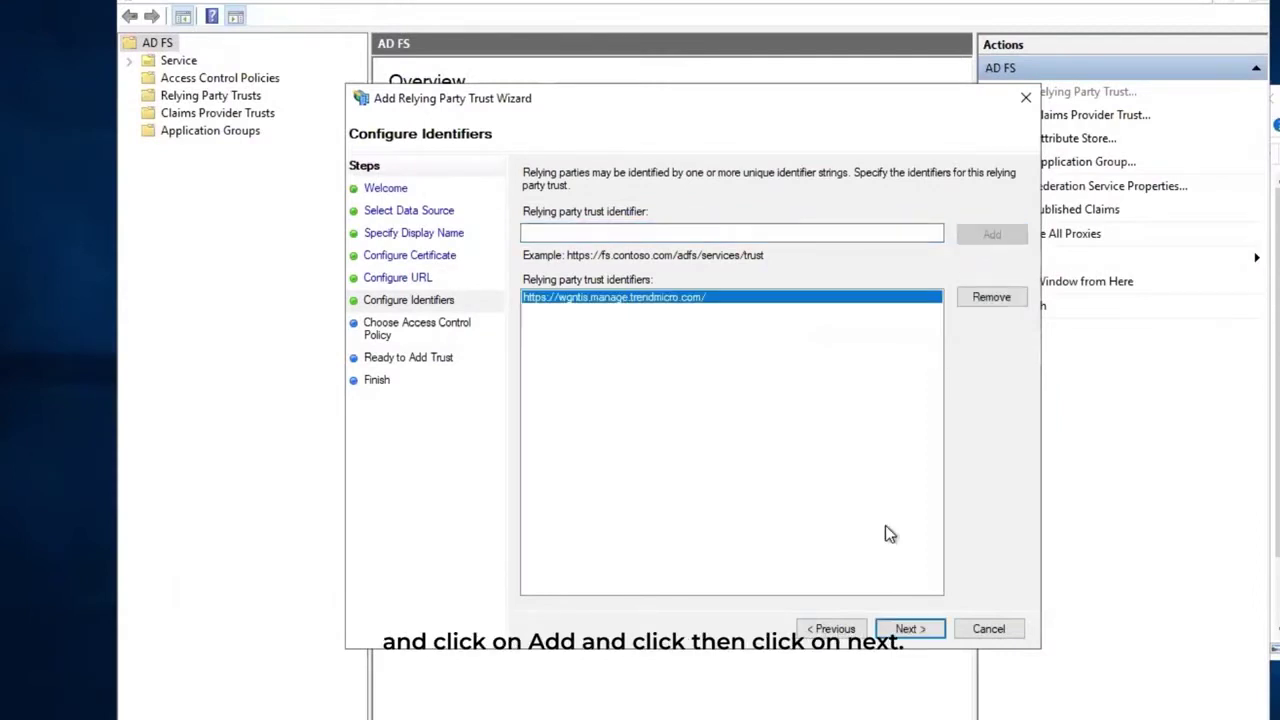
left_click(906, 628)
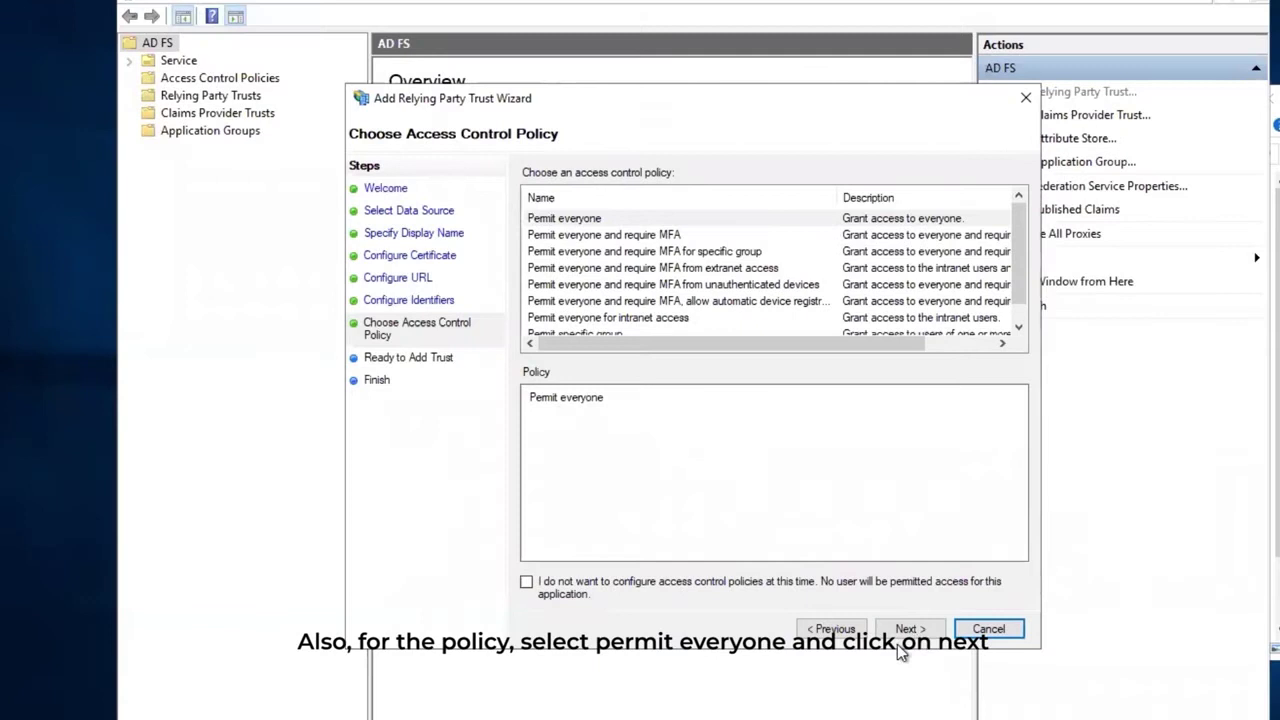
left_click(910, 629)
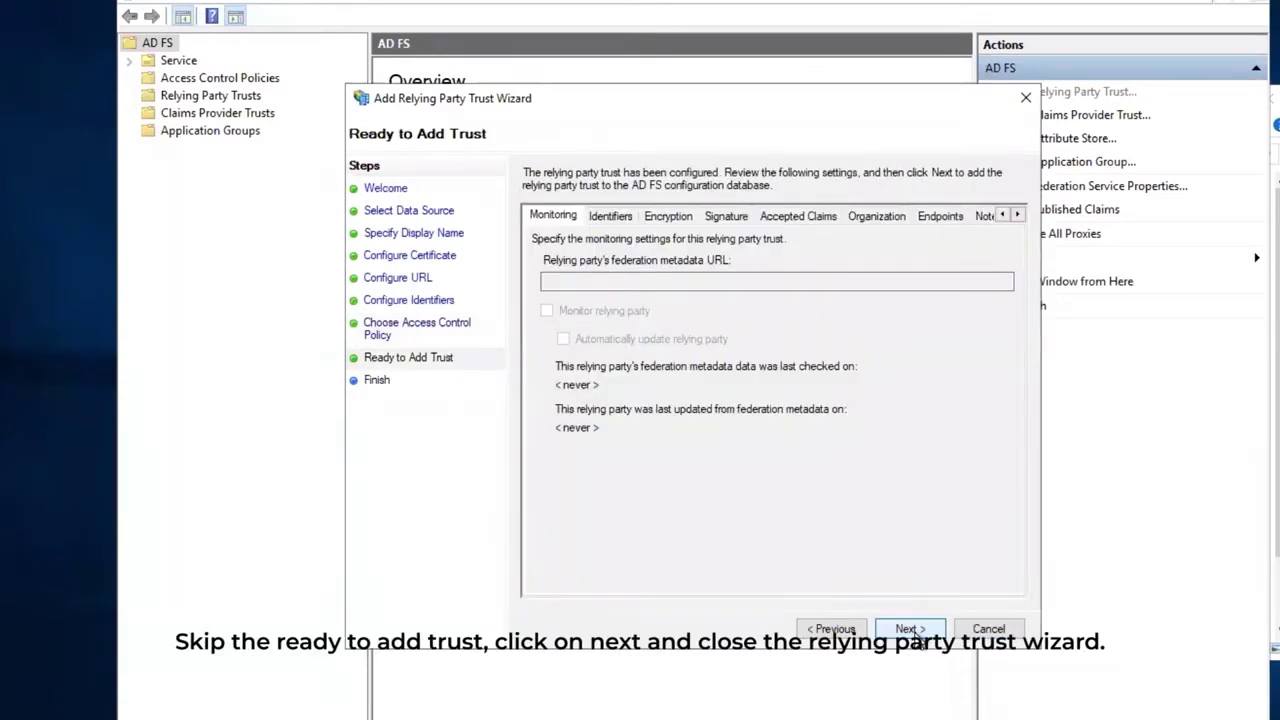
left_click(908, 629)
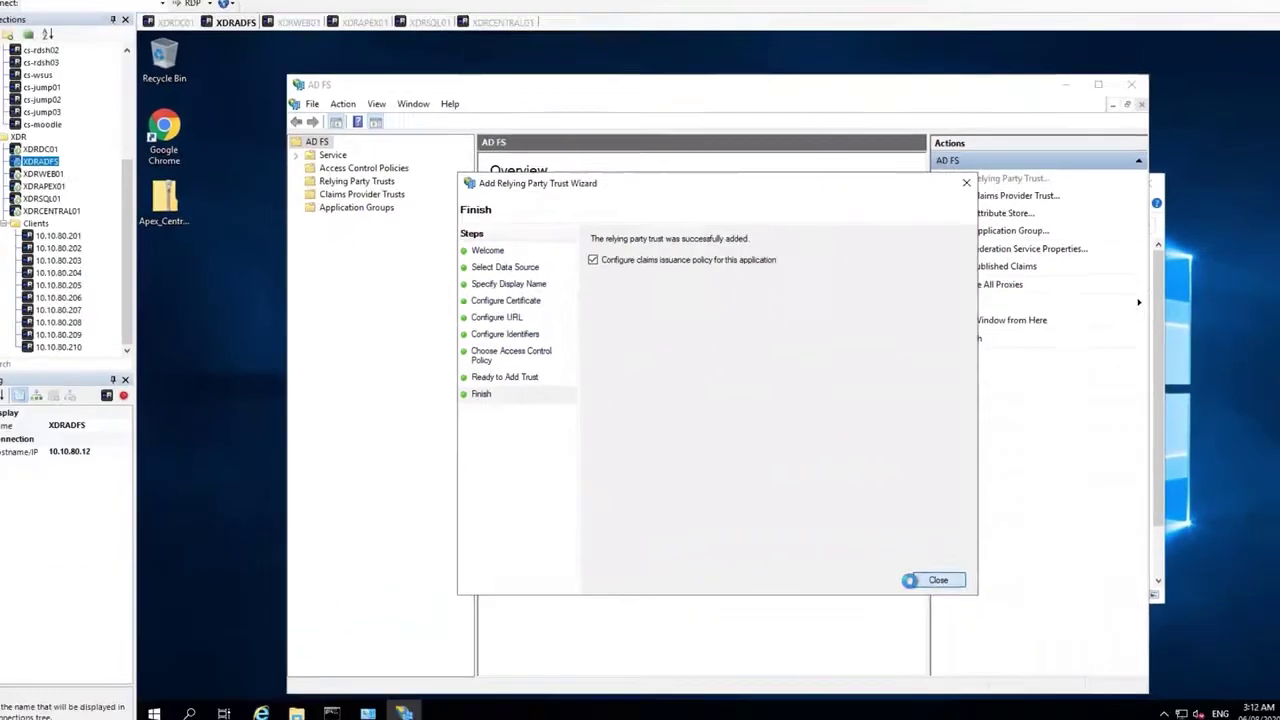
Start a new Pass Through or Filter an Incoming Claim rule for the Apex One SaaS trust.
left_click(988, 630)
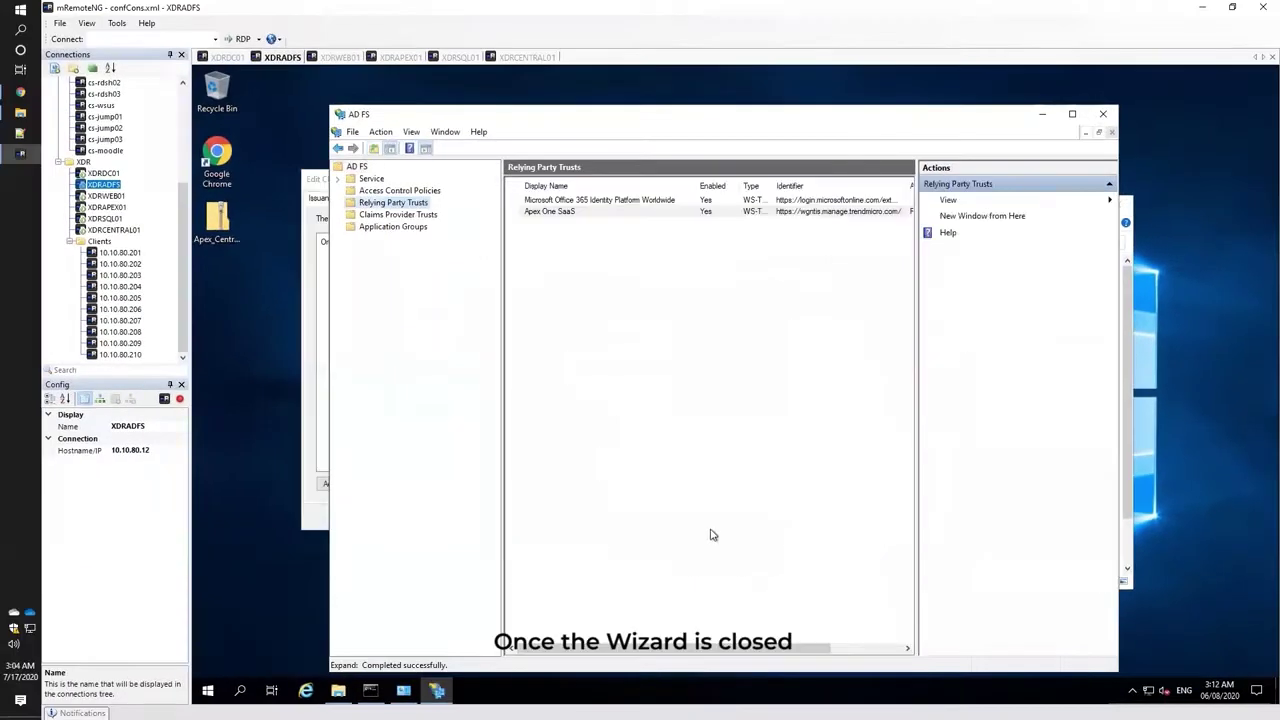
left_click(313, 428)
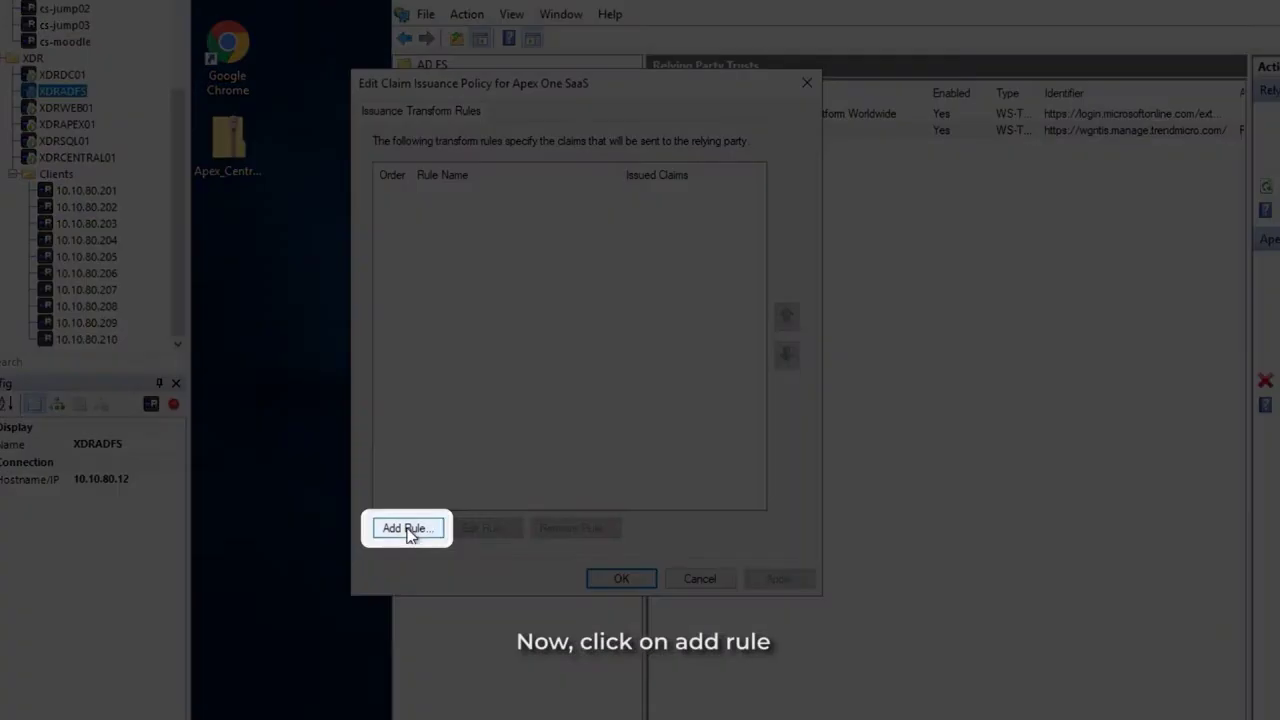
left_click(406, 529)
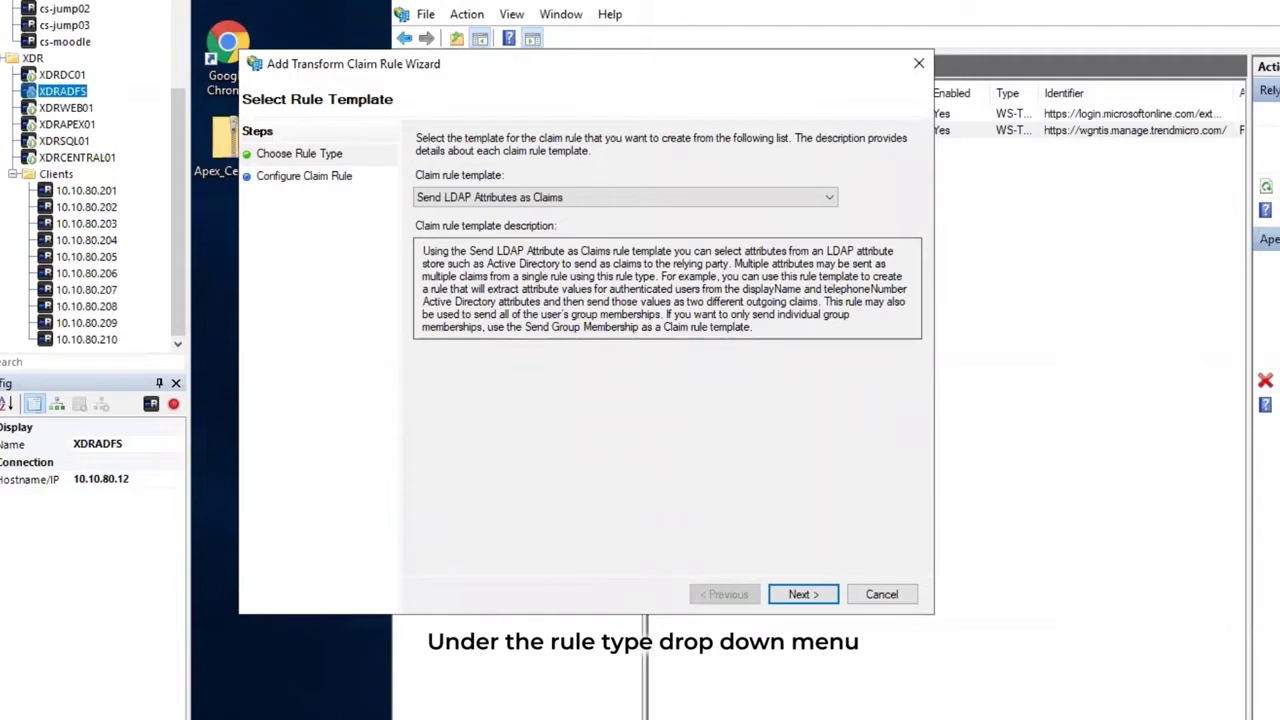
left_click(527, 200)
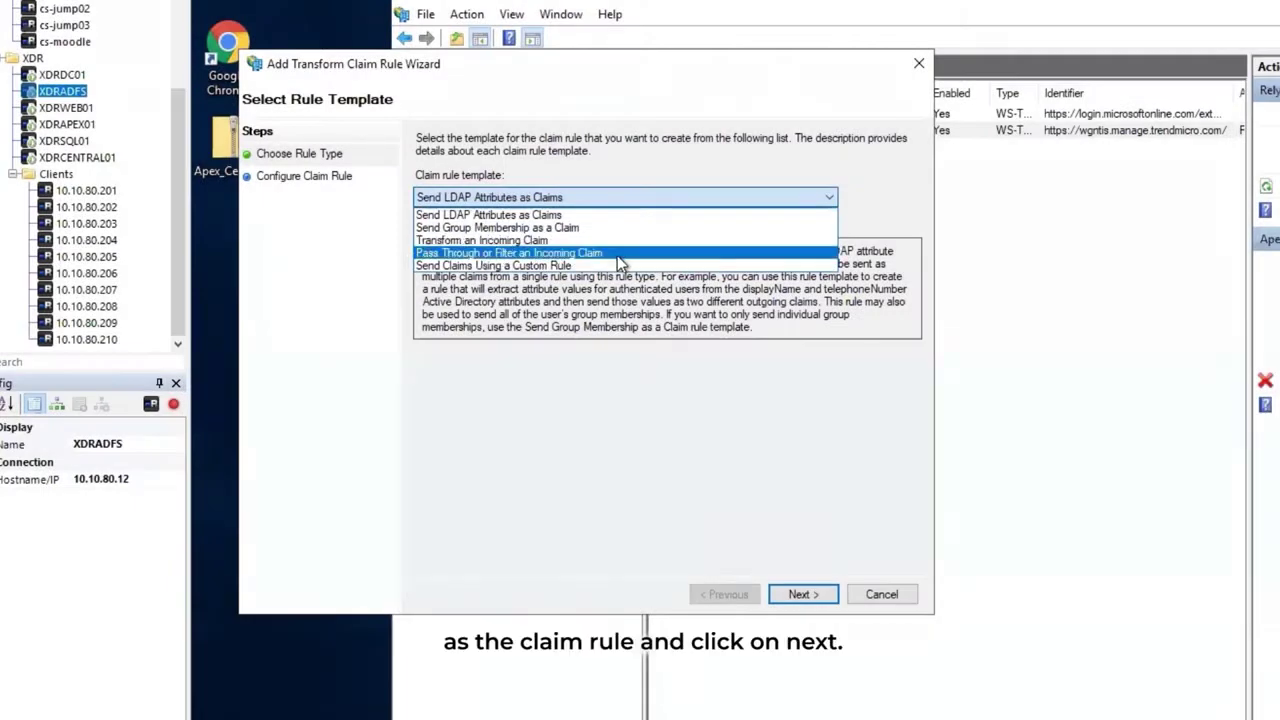
left_click(621, 255)
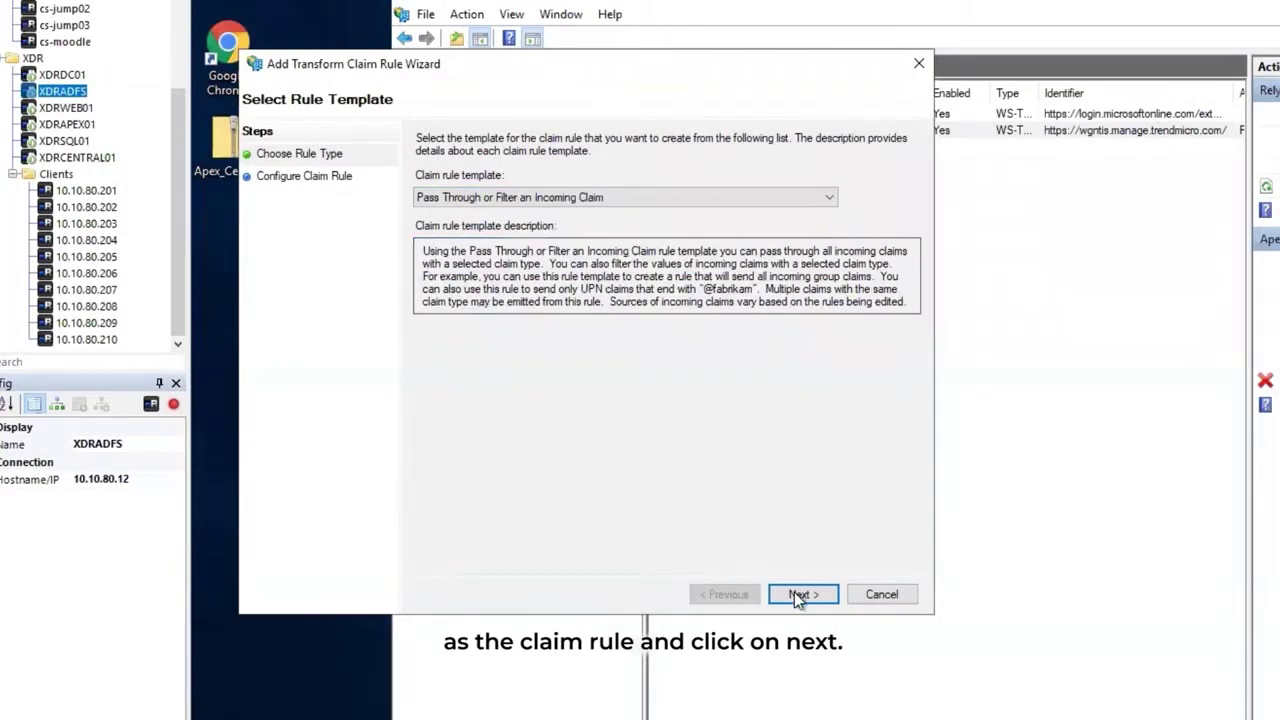
left_click(798, 594)
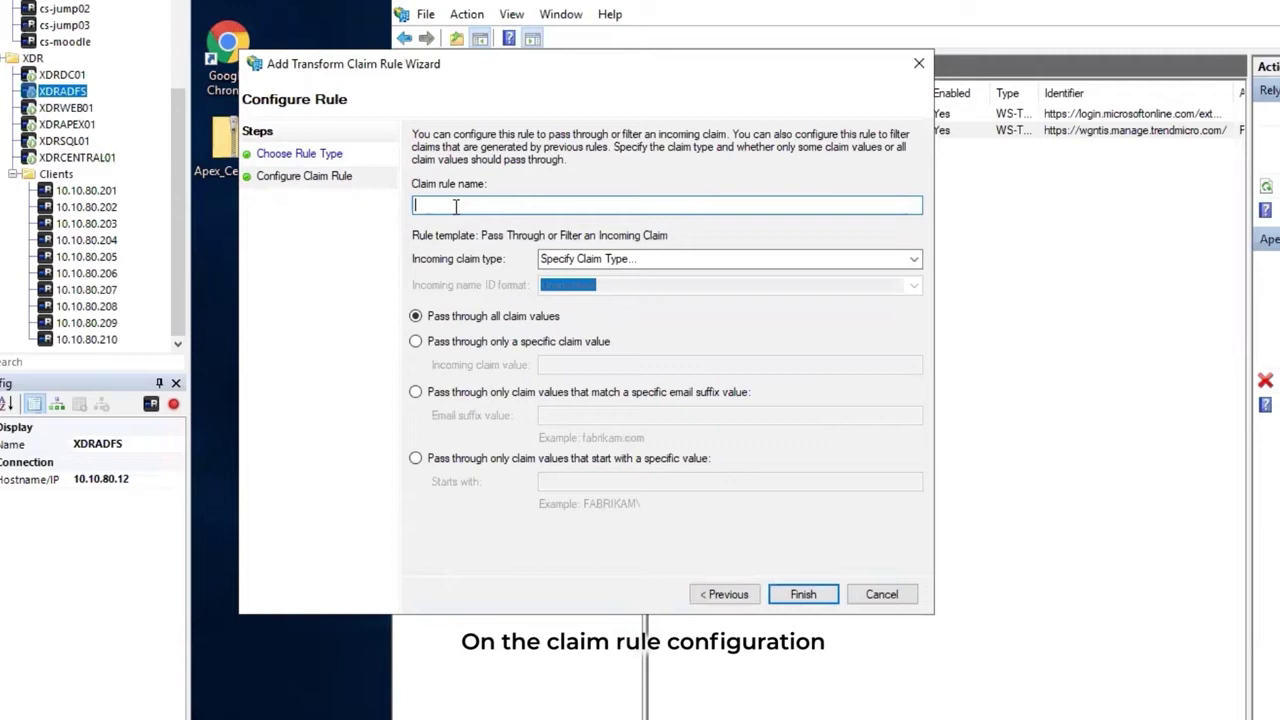
Name the rule 'Apex One SaaS Claim Rule', pass Windows account name, and apply the policy.
type("Apex One SaaS Claim Rule")
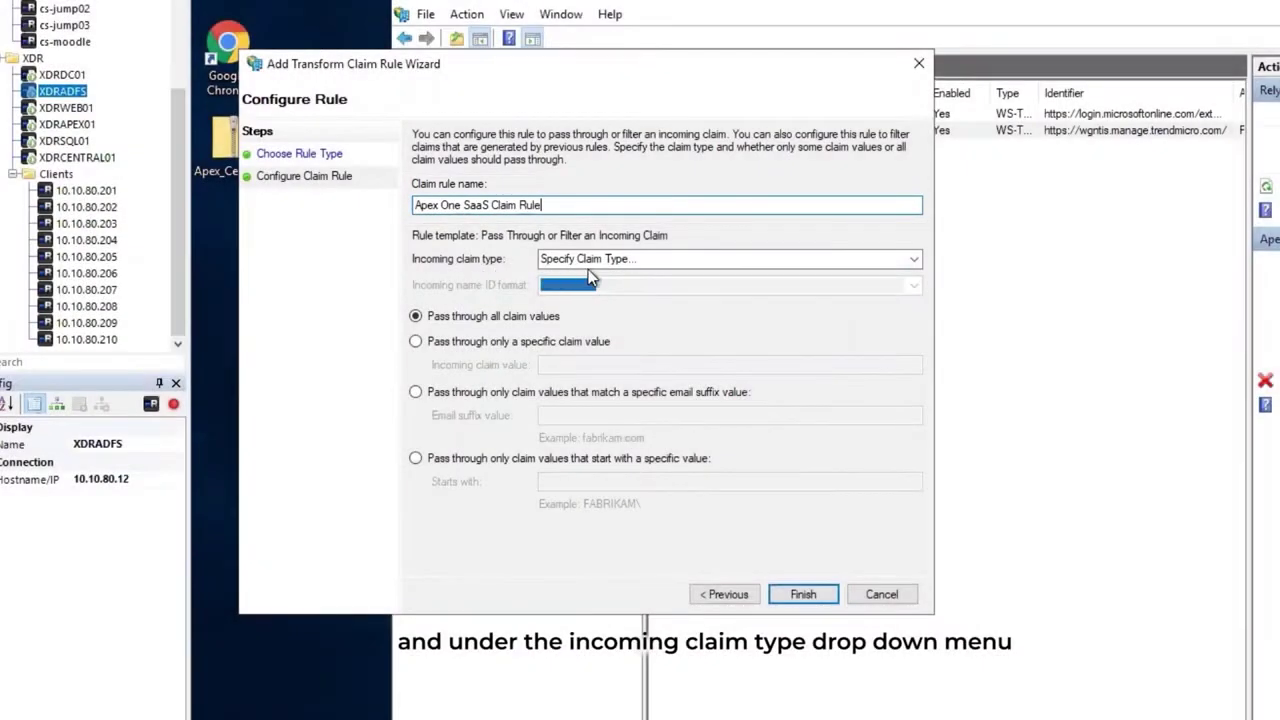
left_click(914, 260)
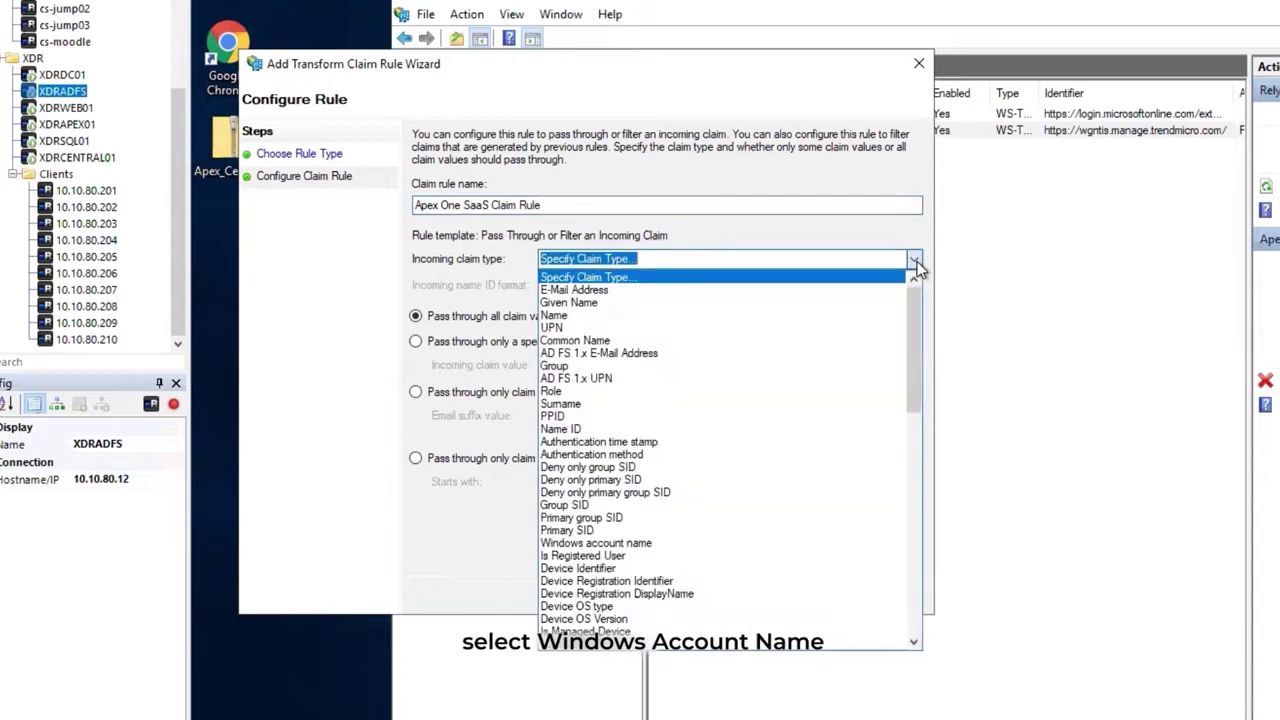
type("window")
key("Return")
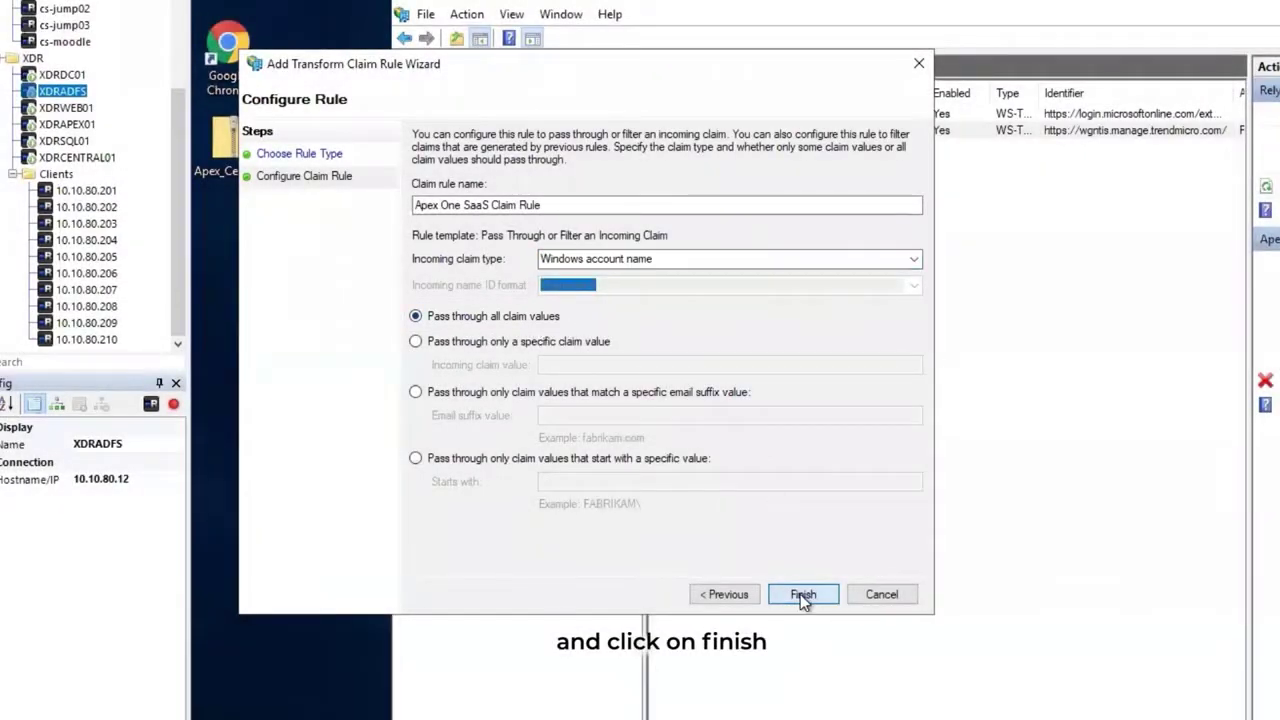
left_click(802, 594)
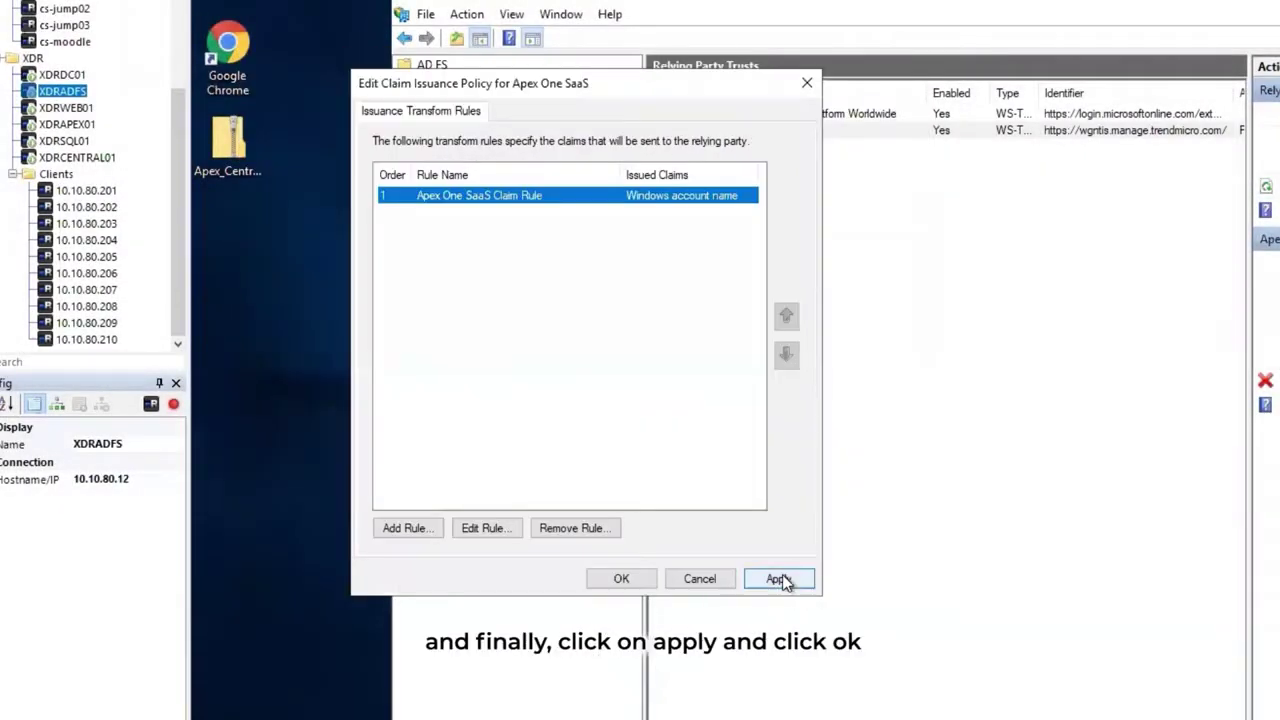
left_click(777, 578)
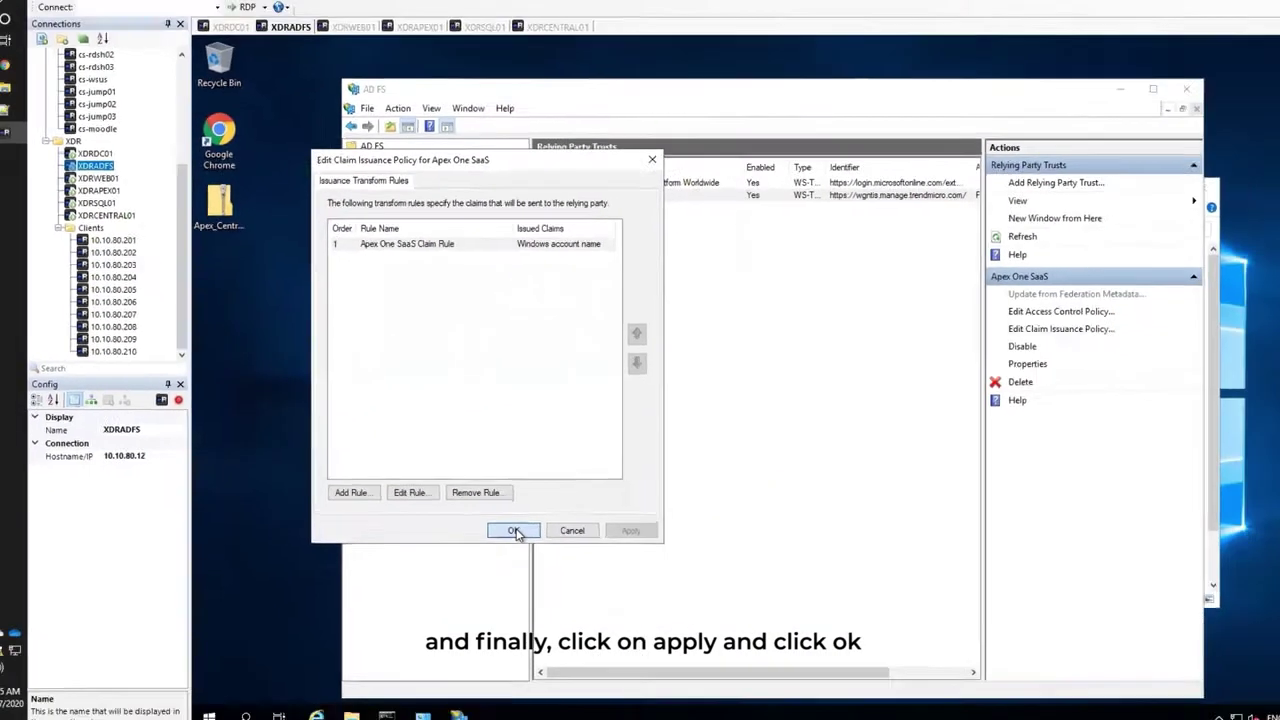
left_click(621, 579)
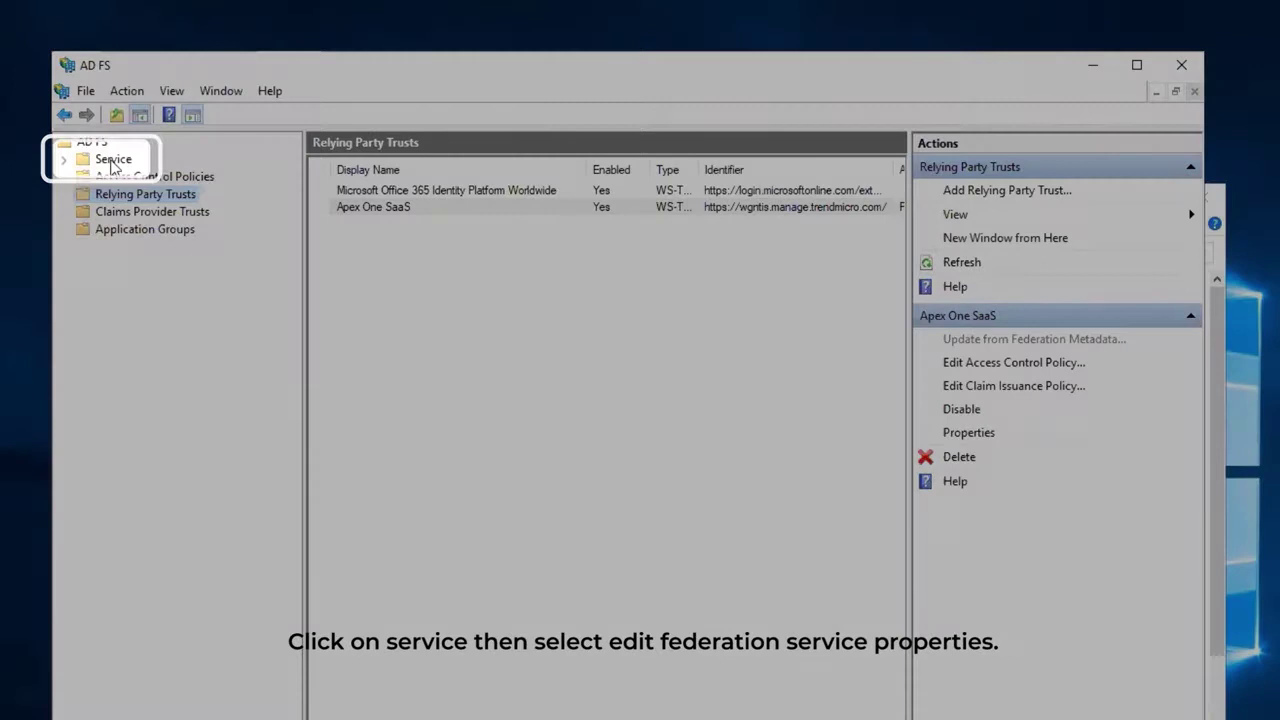
left_click(113, 164)
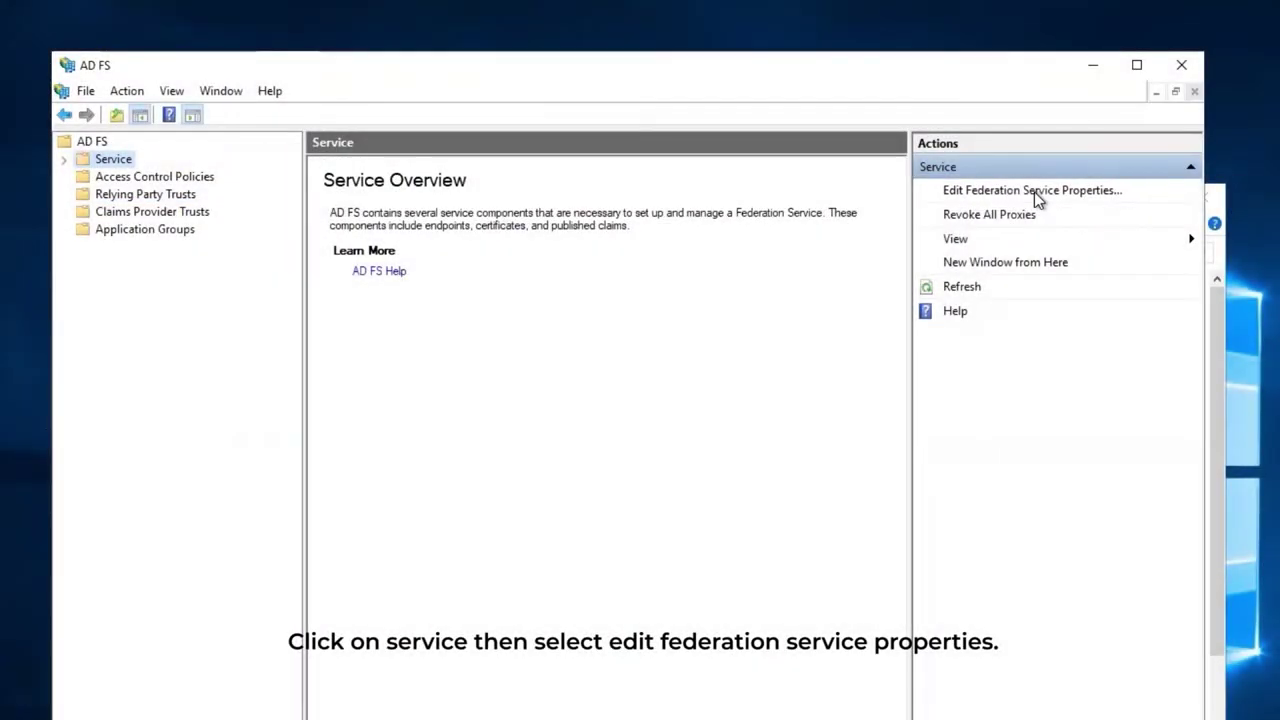
left_click(1036, 192)
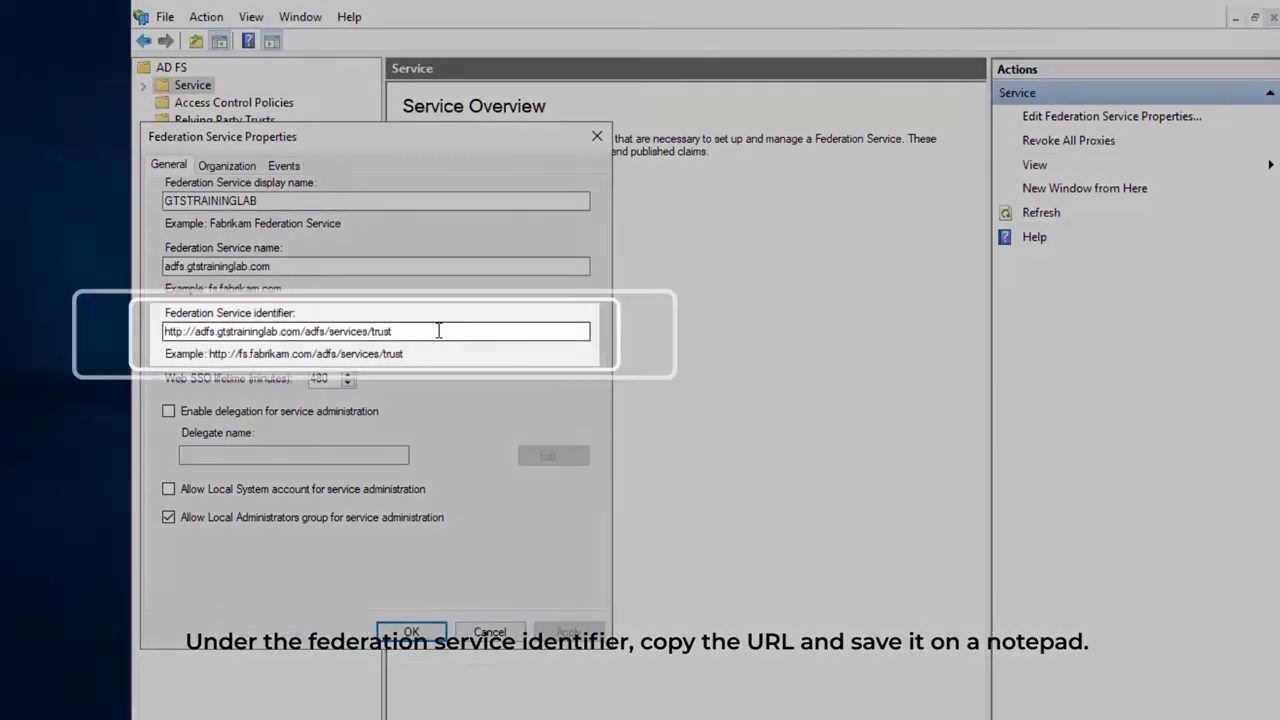
left_click_drag(438, 331, 163, 331)
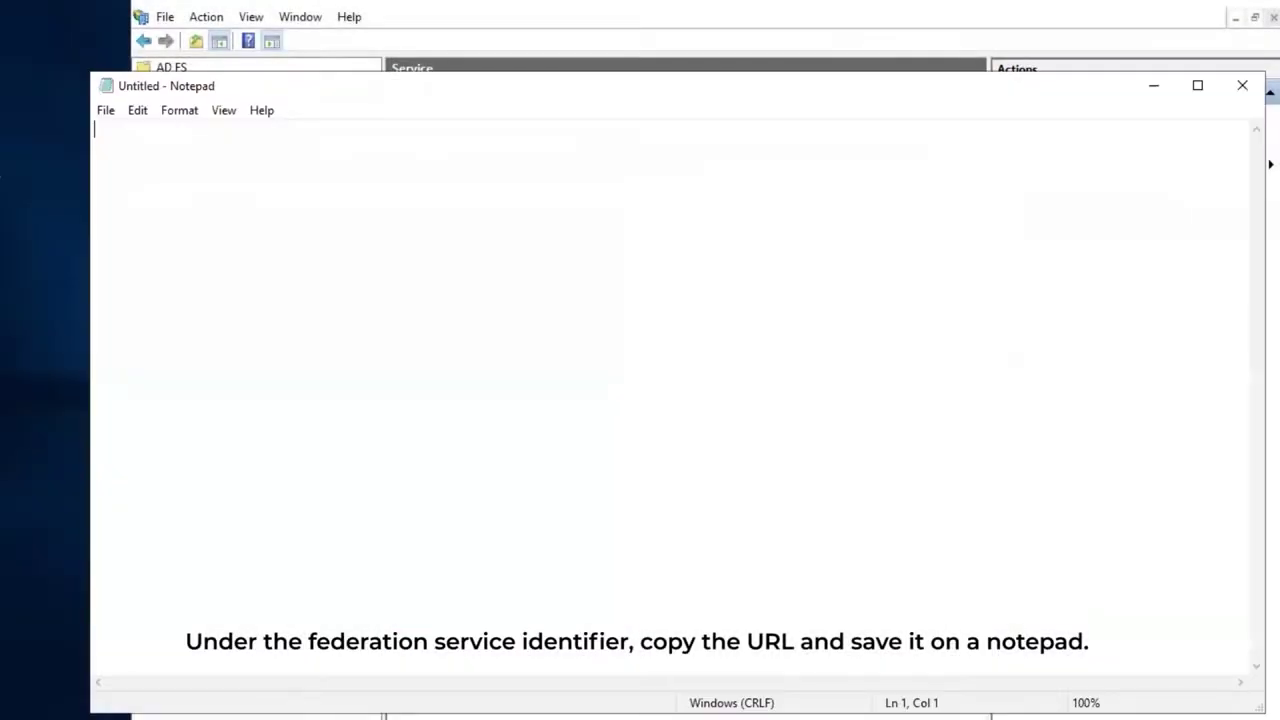
type("http://adfs.gtstraininglab.com/adfs/services/trust")
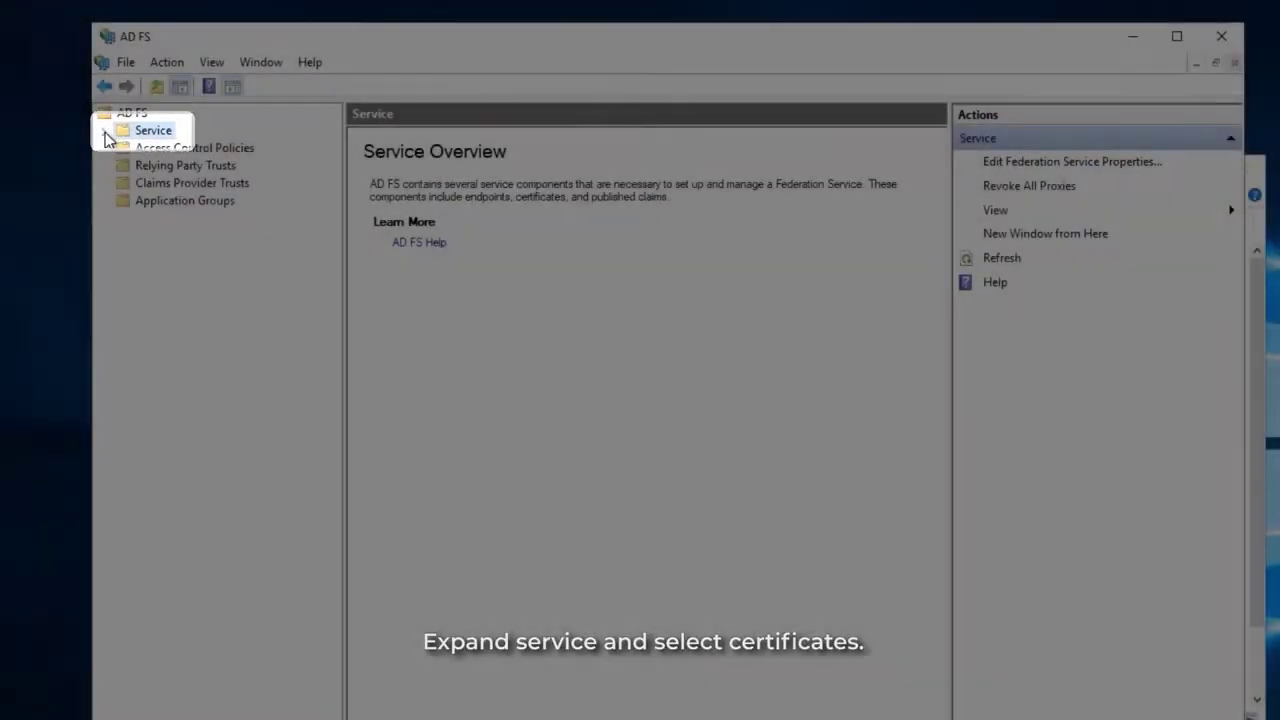
Open the Details tab of the Token-signing certificate under Service > Certificates.
left_click(103, 131)
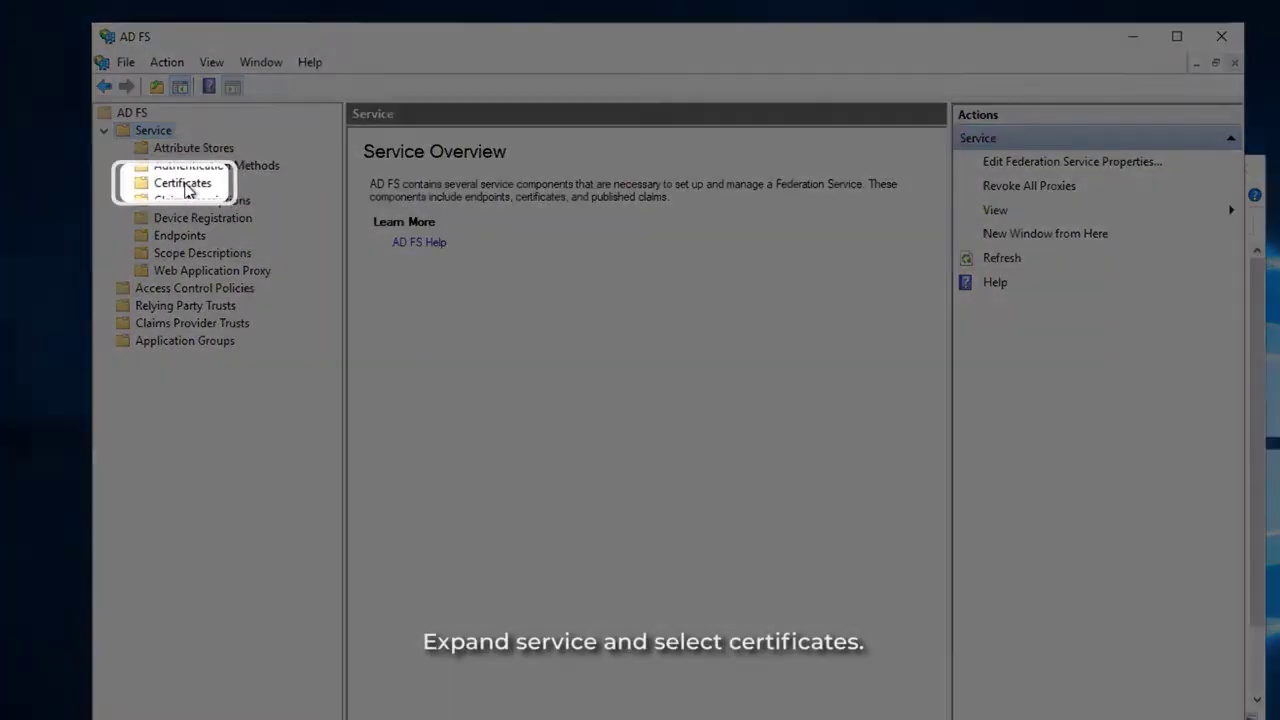
left_click(183, 186)
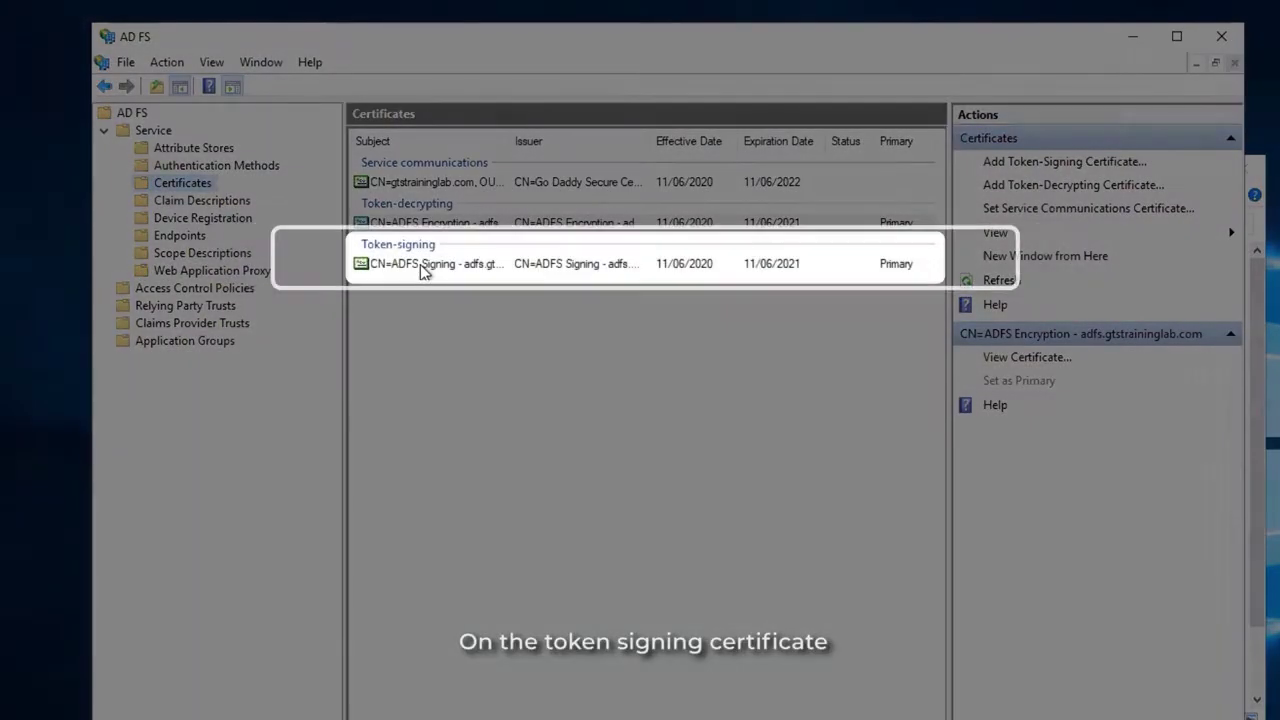
left_click(421, 267)
right_click(420, 264)
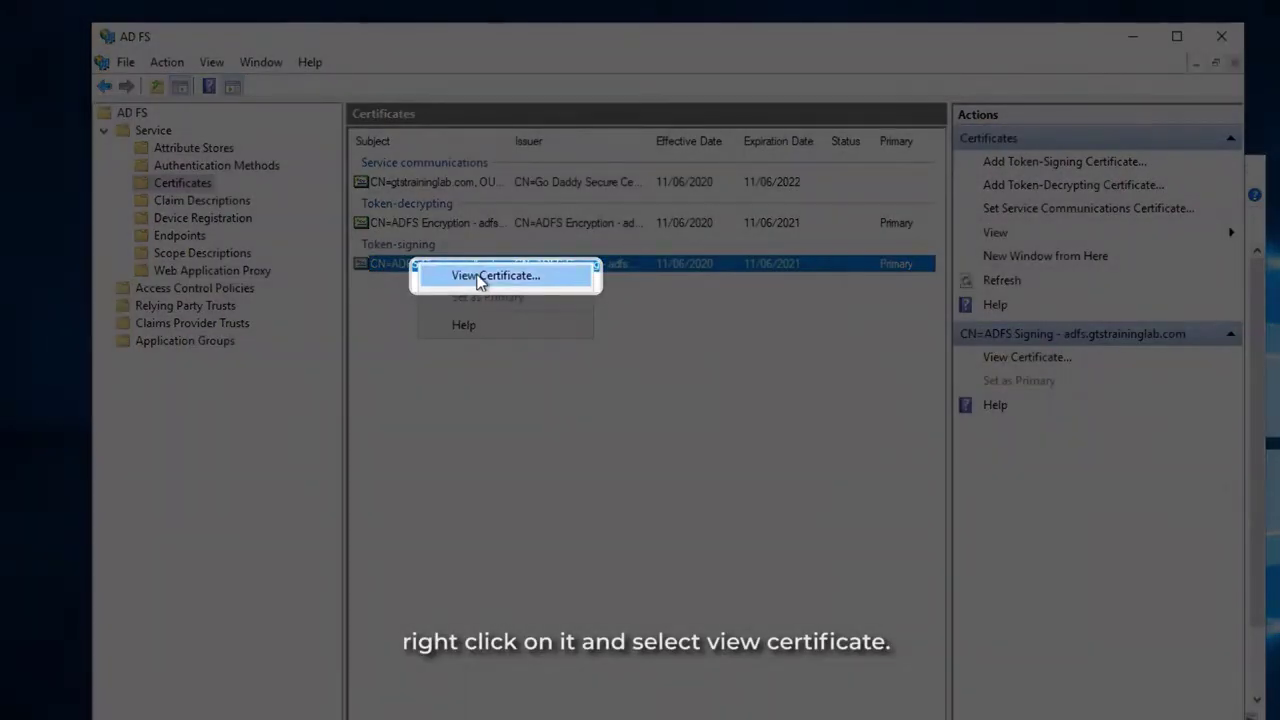
left_click(479, 276)
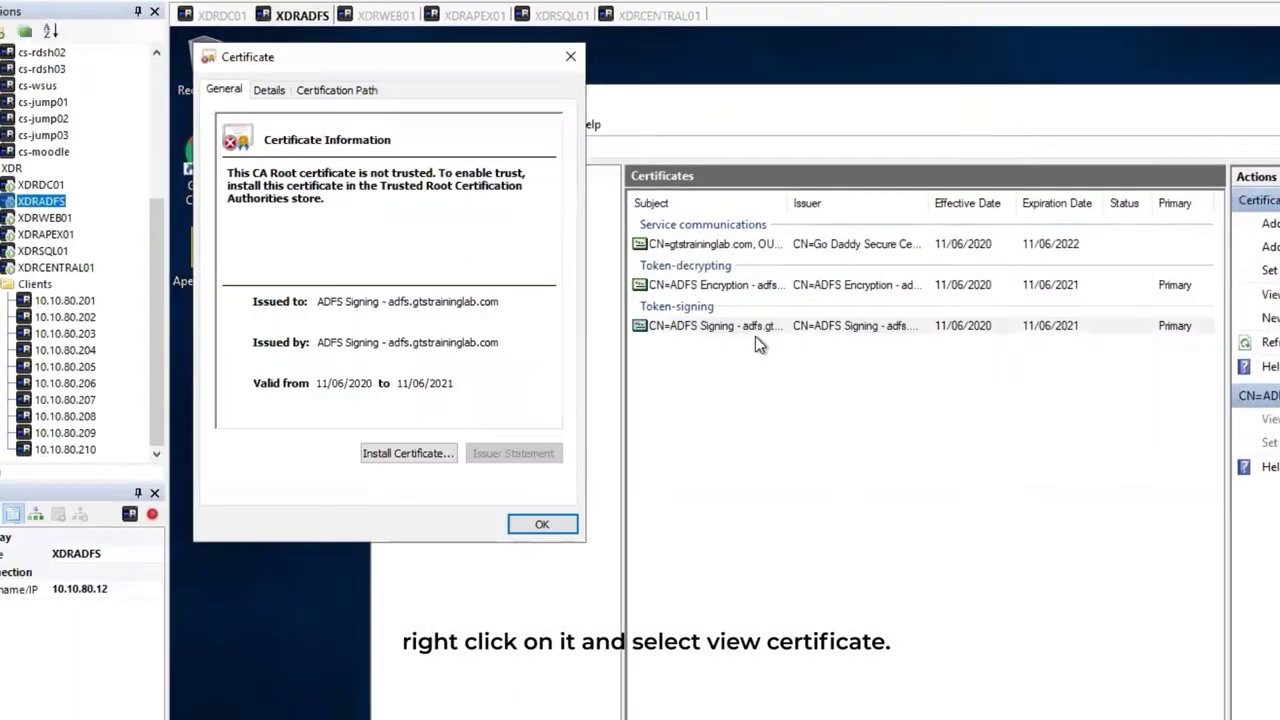
left_click(269, 91)
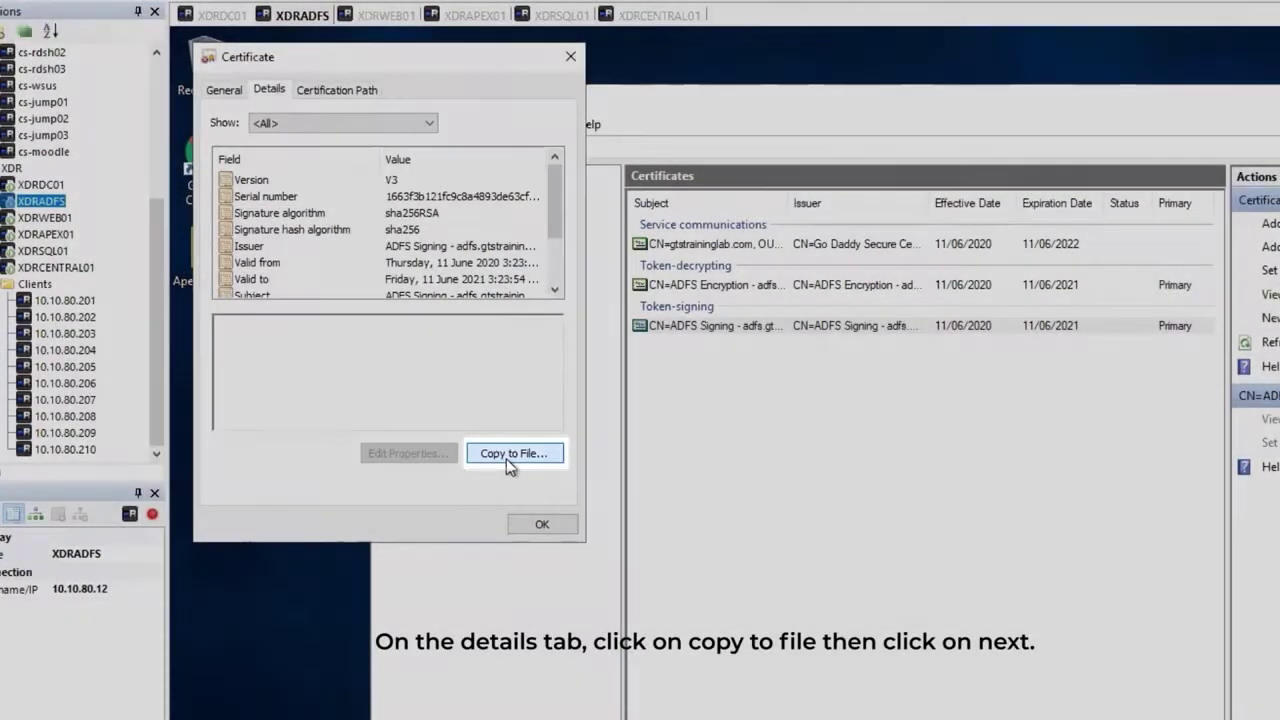
Export the token-signing certificate as Base-64 X.509 file adfscert.cer on the Desktop.
left_click(506, 455)
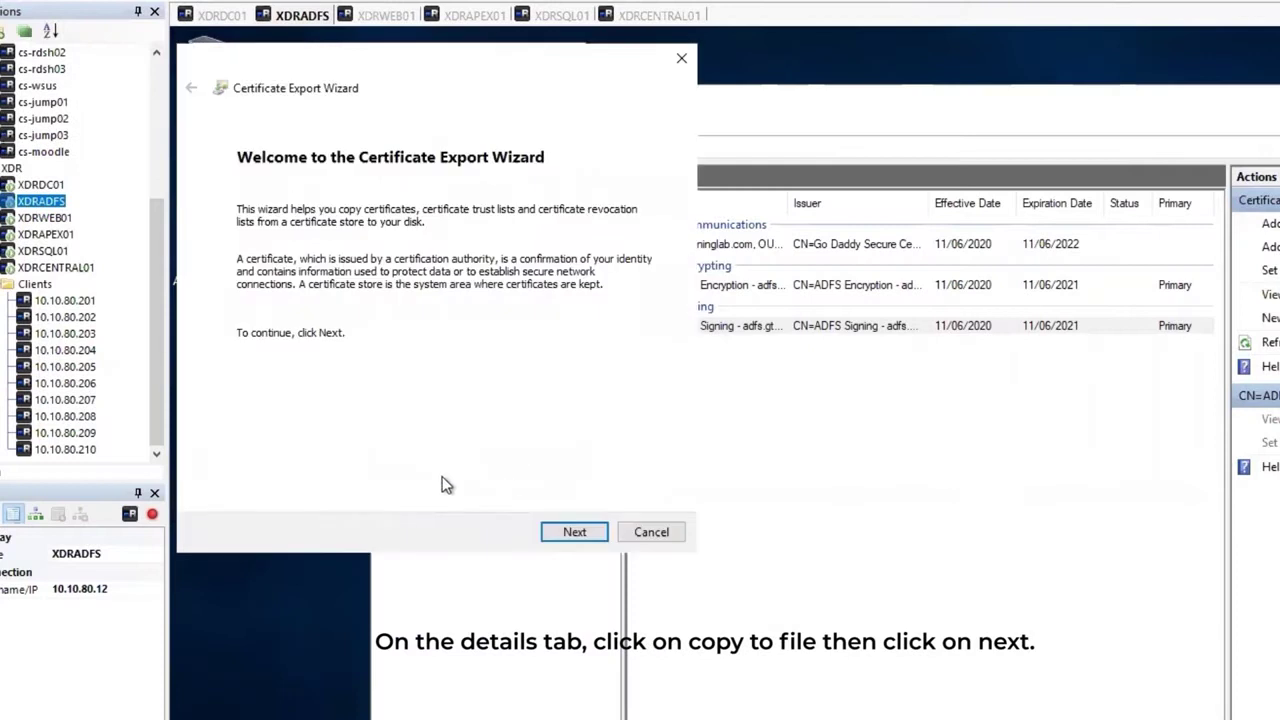
left_click(572, 533)
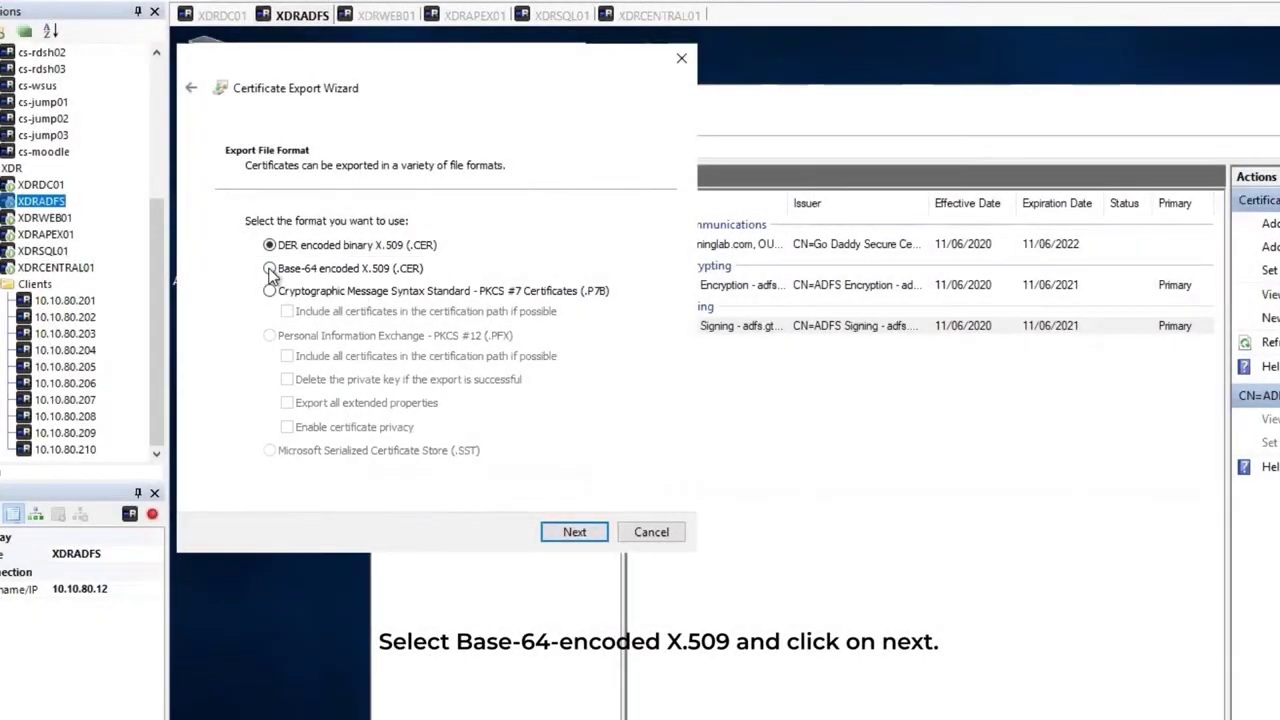
left_click(269, 268)
left_click(572, 531)
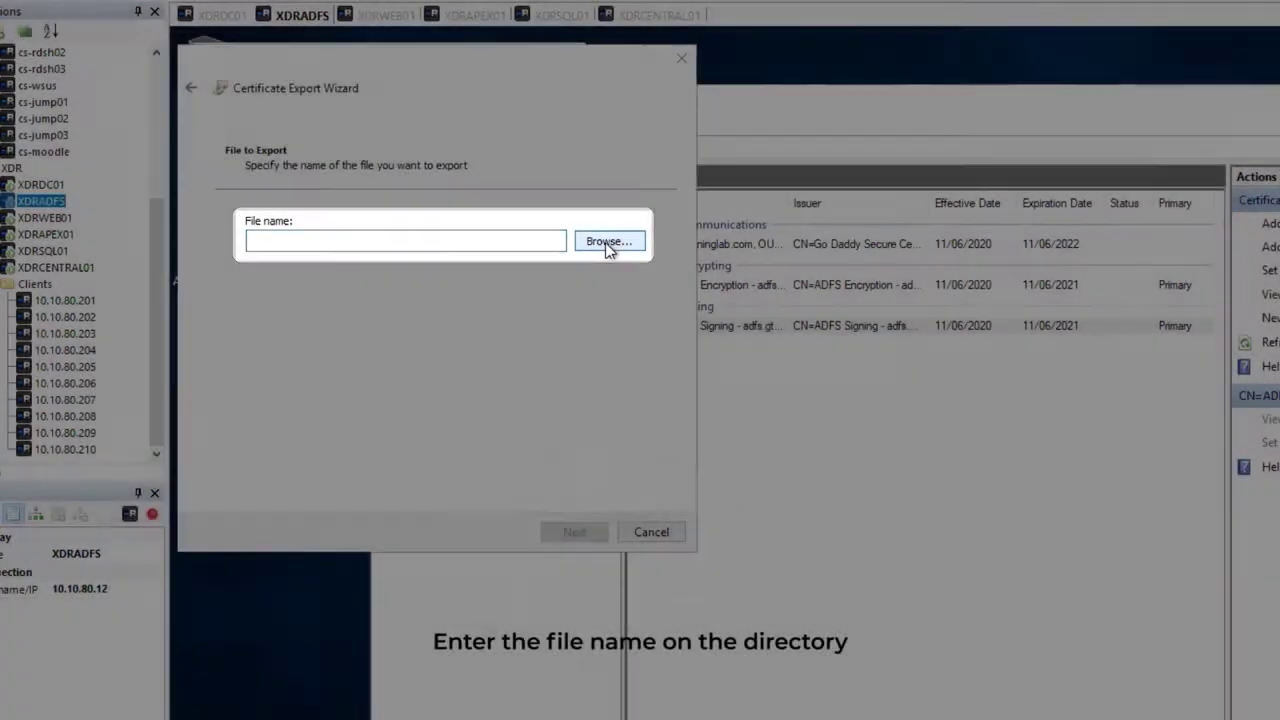
left_click(608, 244)
left_click(262, 220)
left_click(428, 440)
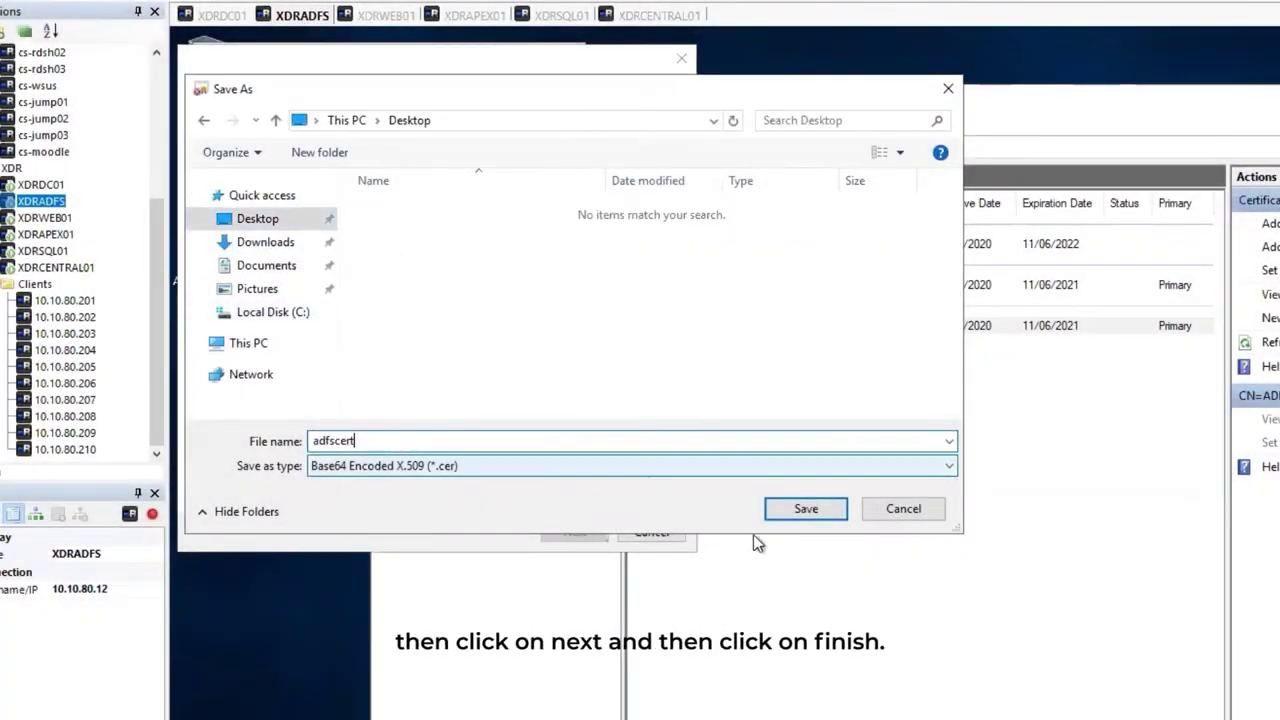
left_click(812, 510)
left_click(574, 533)
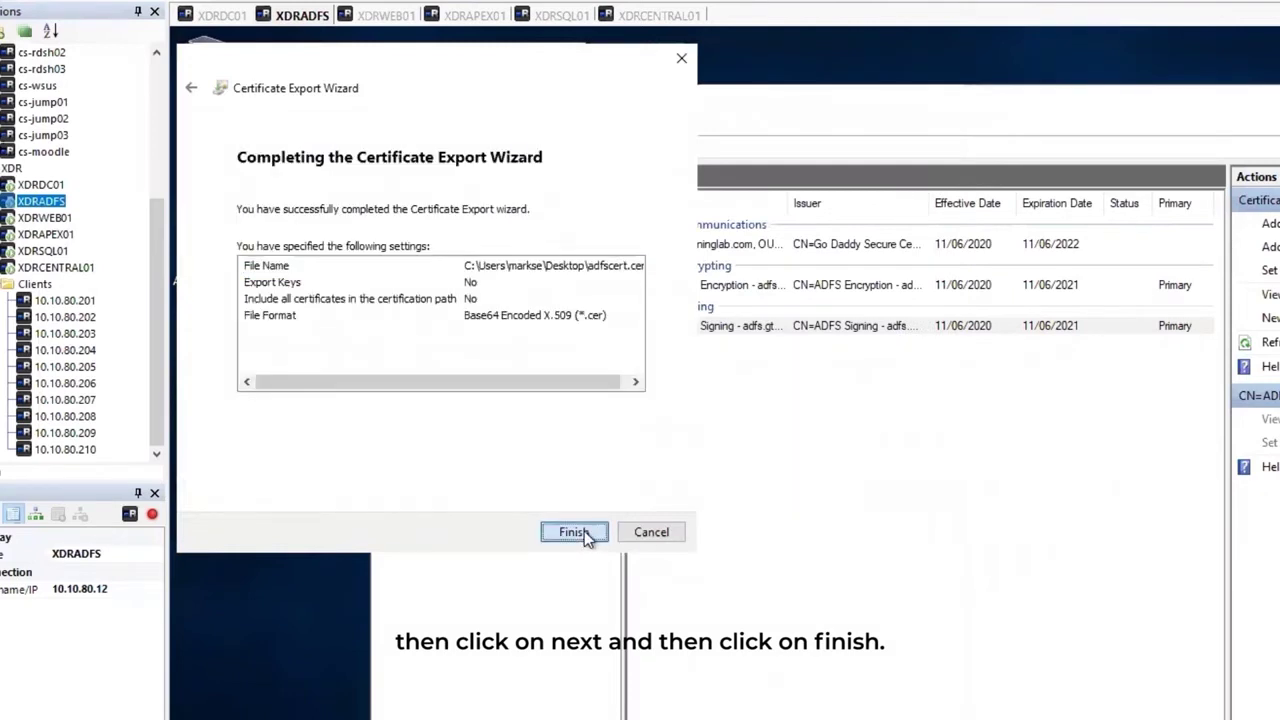
left_click(582, 532)
left_click(1005, 542)
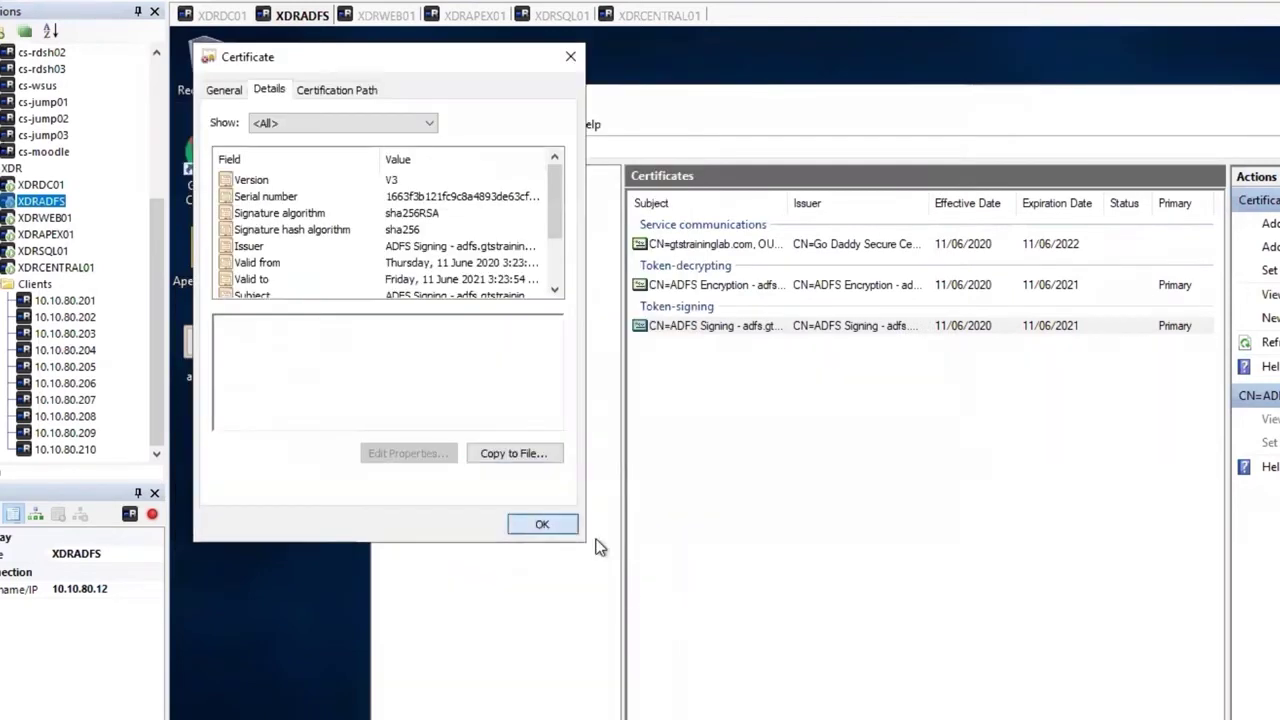
Copy adfscert.cer from the Desktop into the Downloads folder.
left_click(537, 525)
left_click(217, 287)
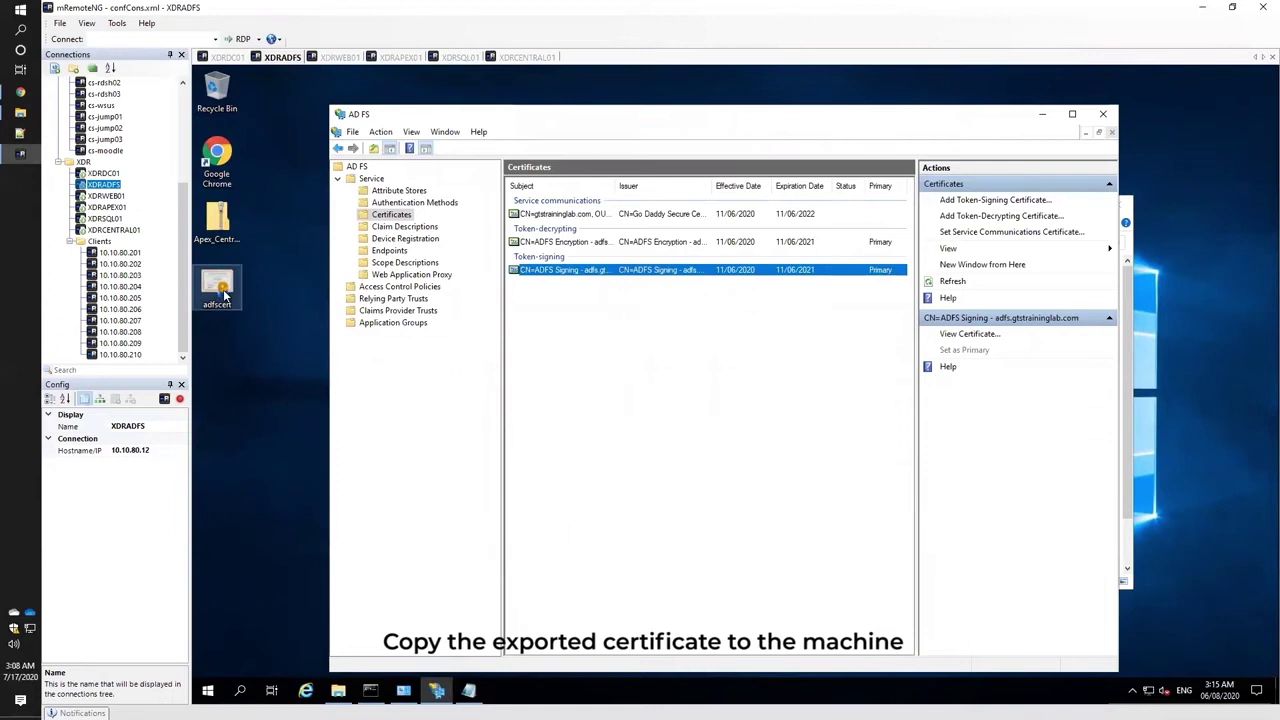
left_click(63, 103)
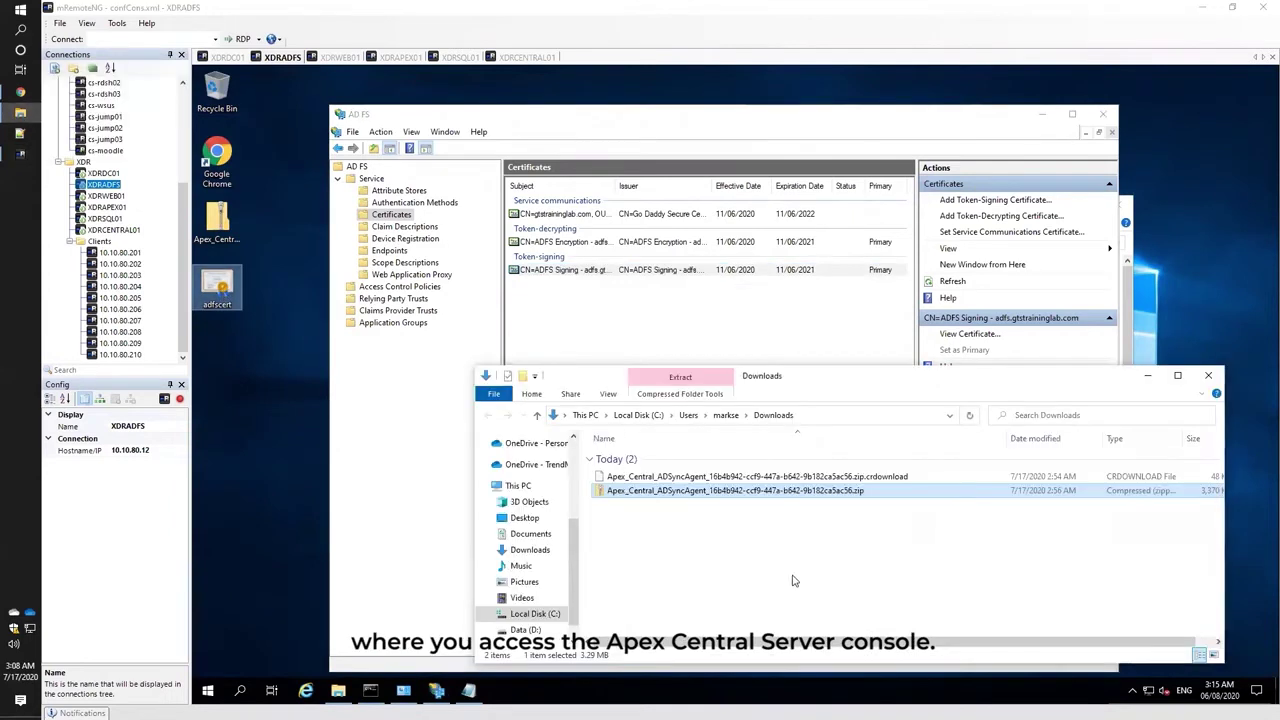
key("ctrl+v")
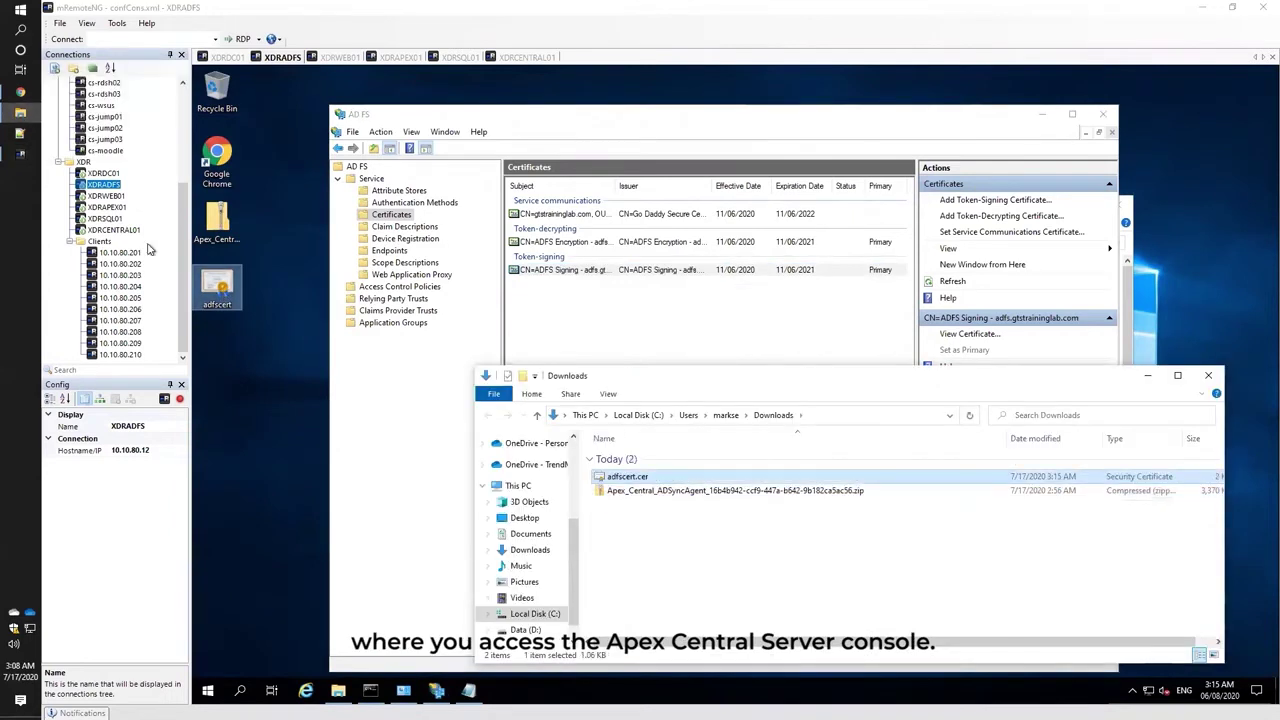
Turn on Active Directory authentication in the Apex Central console.
mouse_move(20, 92)
left_click(80, 100)
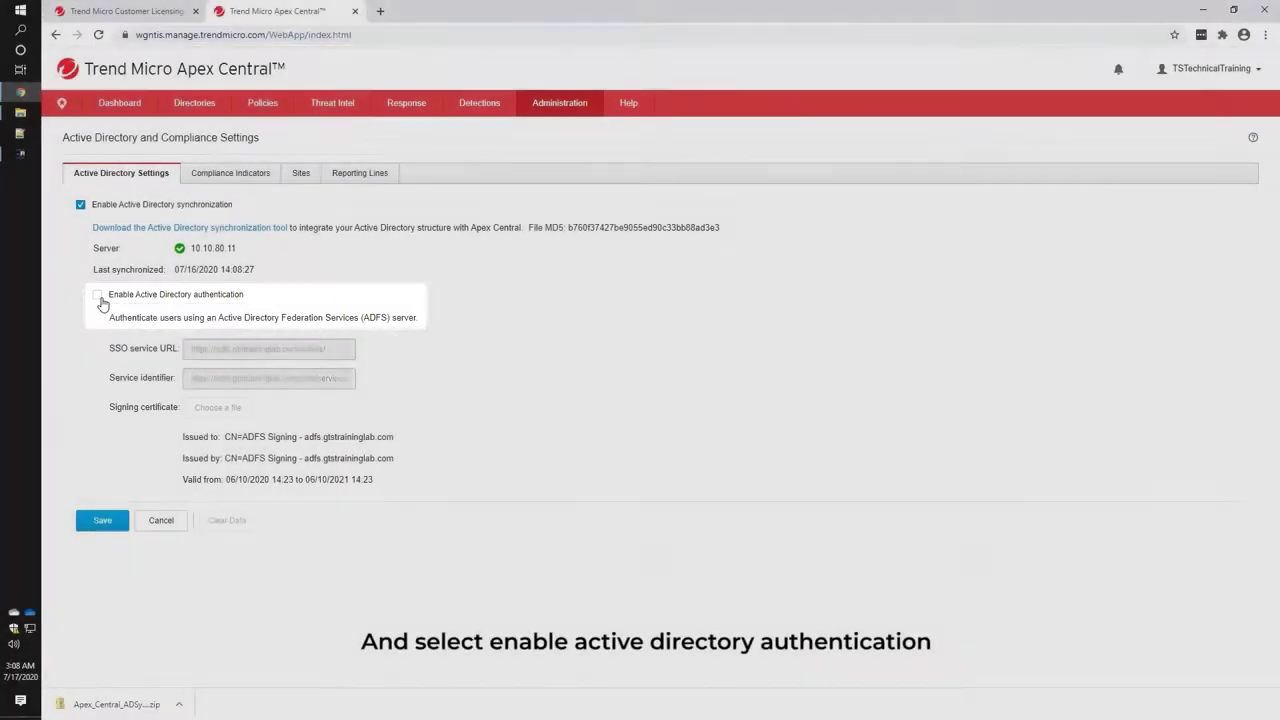
left_click(98, 295)
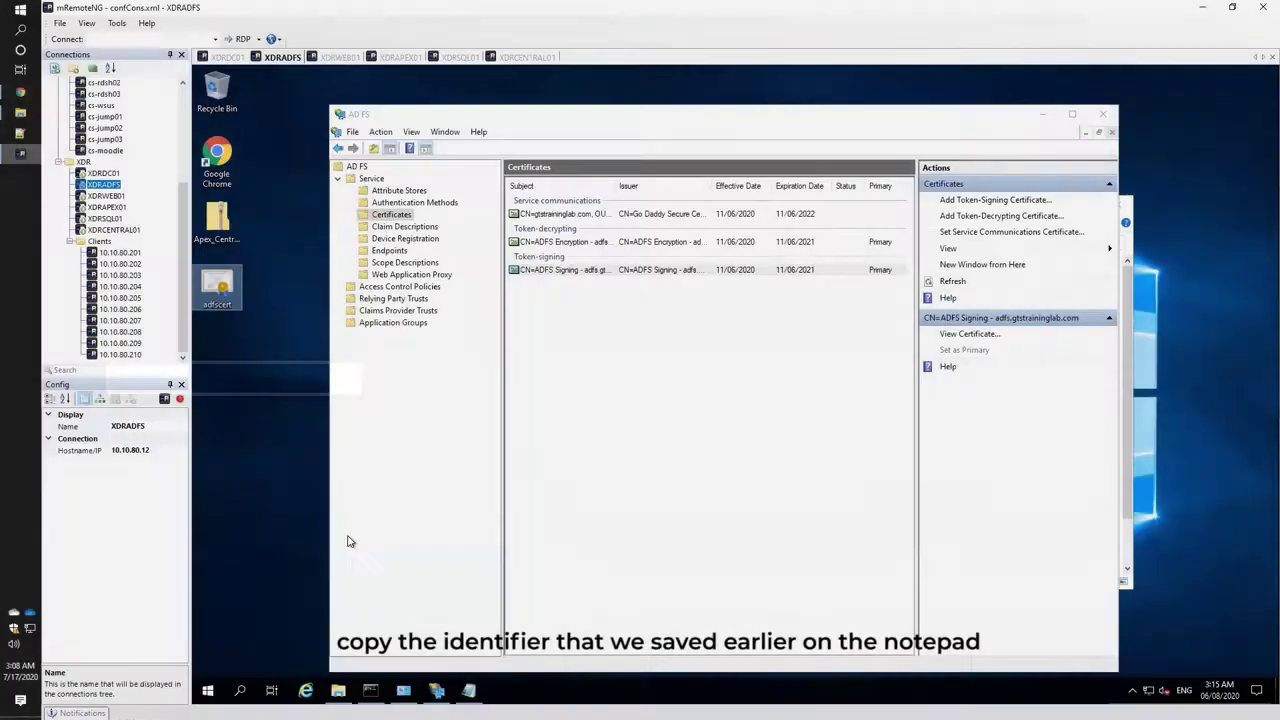
left_click(468, 690)
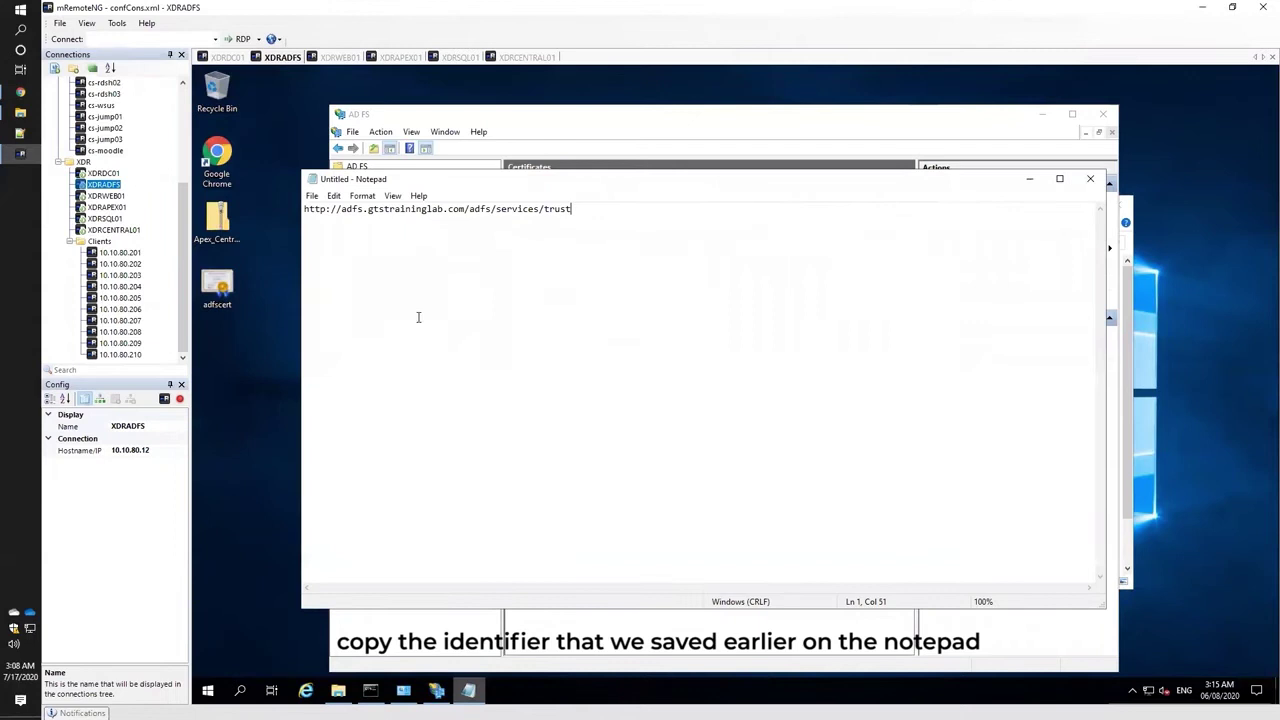
left_click_drag(585, 212, 173, 210)
key("ctrl+c")
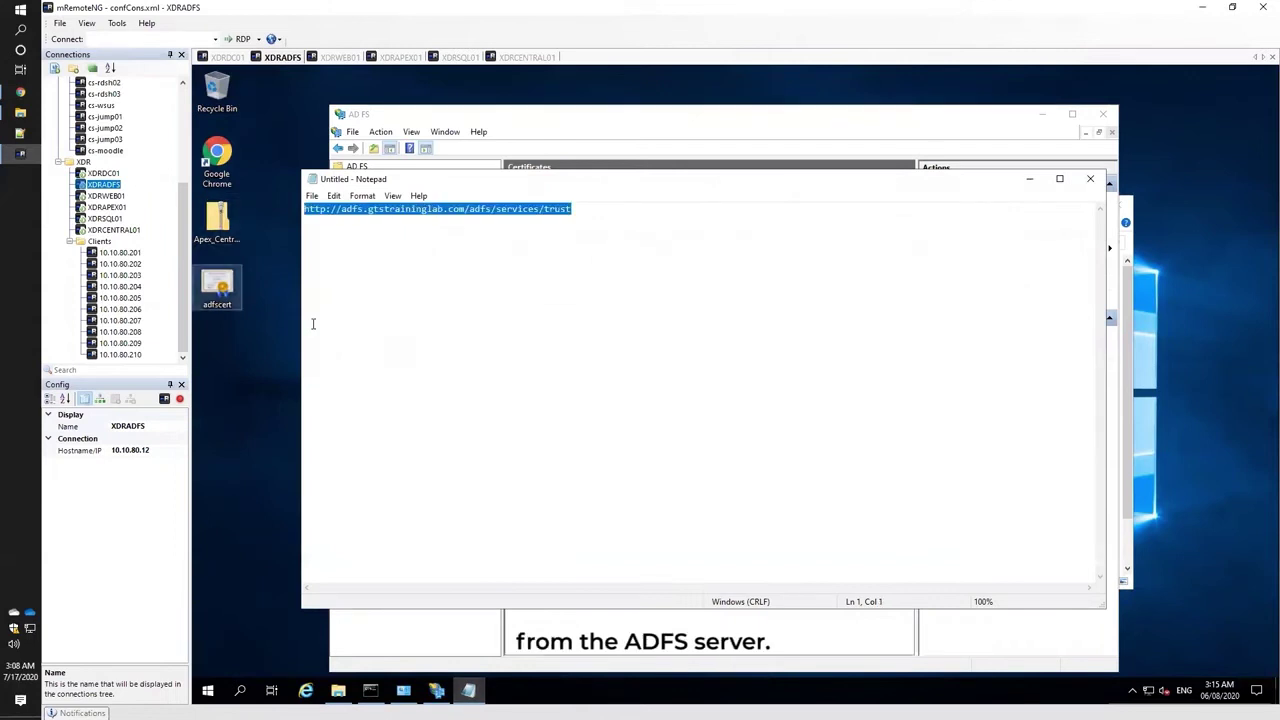
left_click(20, 92)
triple_click(294, 377)
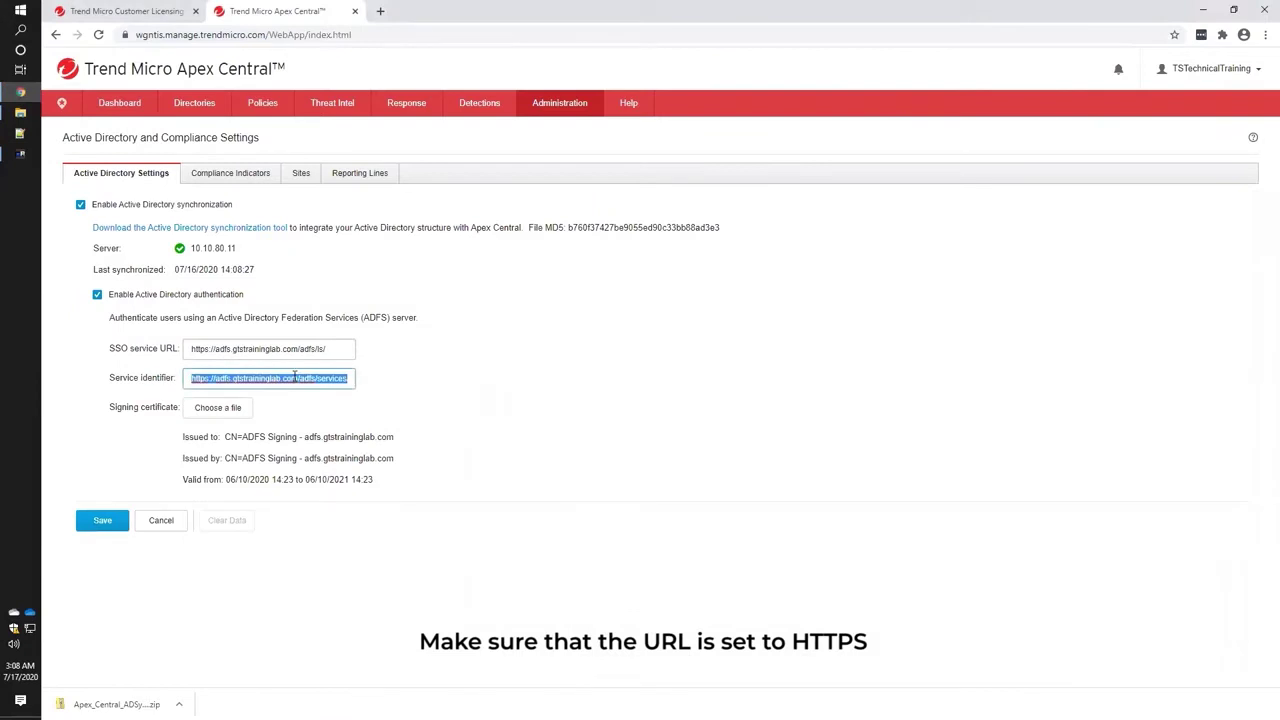
key("ctrl+v")
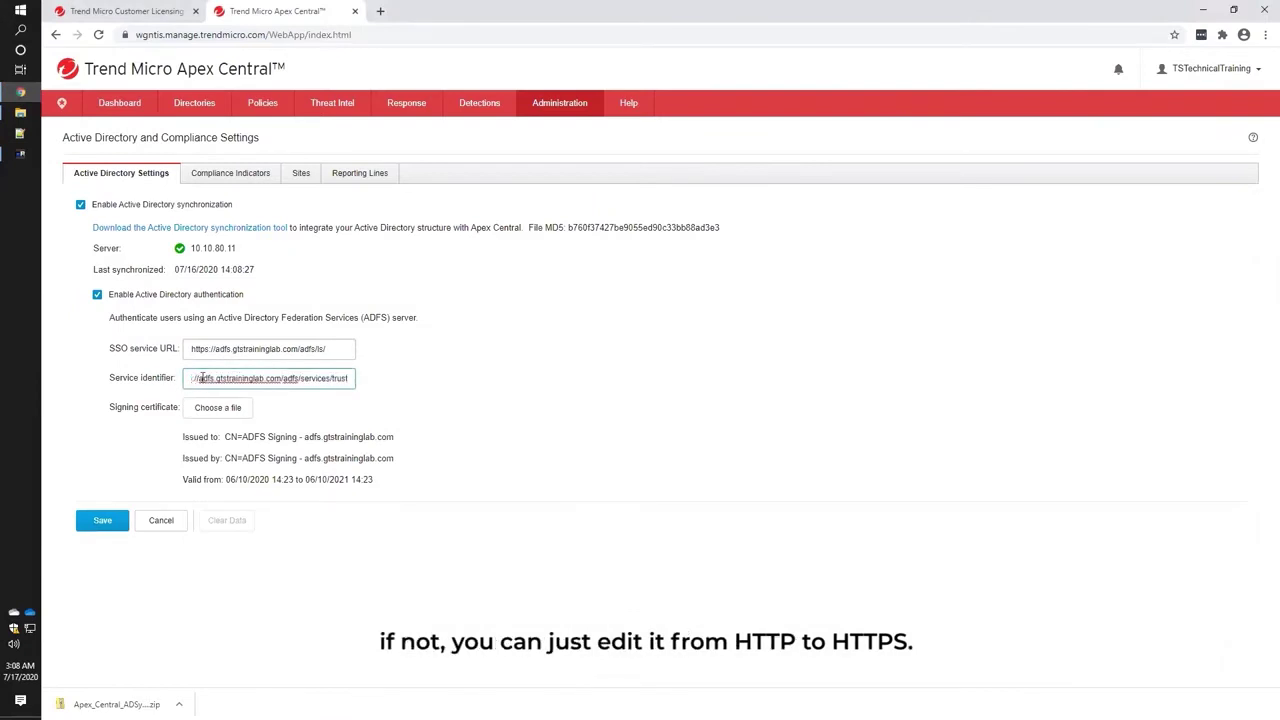
left_click_drag(202, 377, 194, 378)
left_click(205, 378)
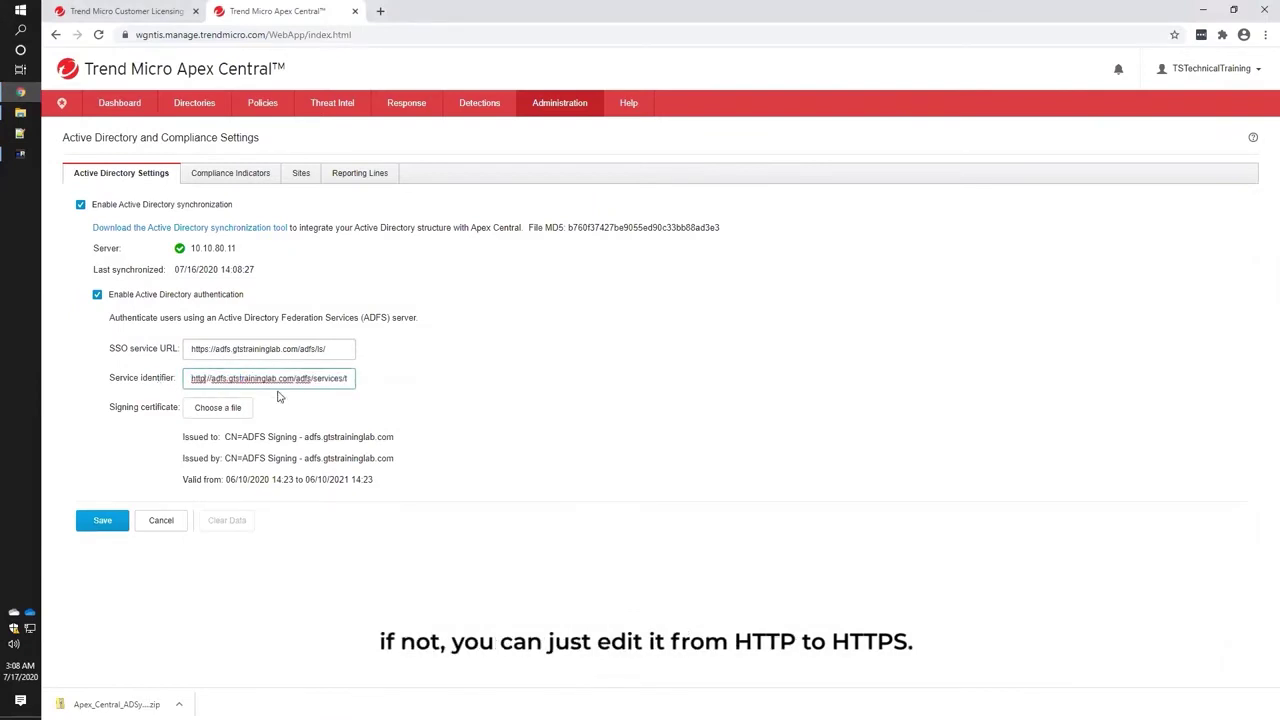
type("s")
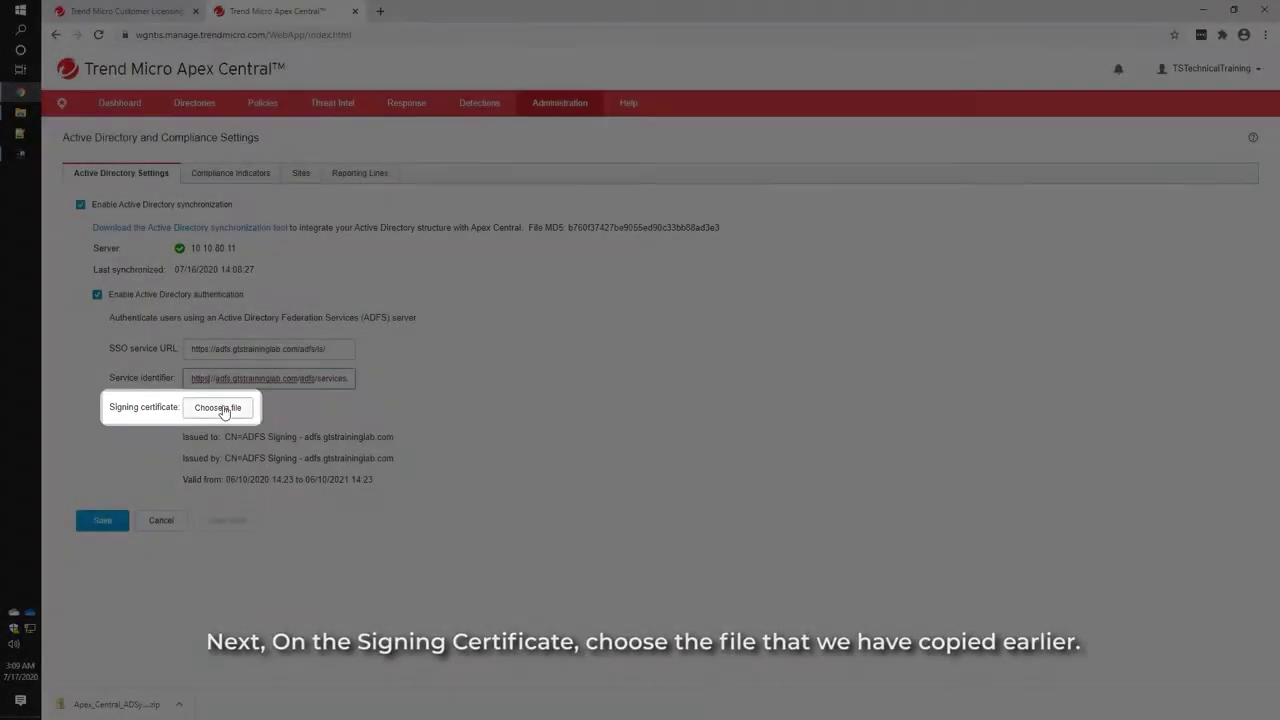
Load adfscert.cer from Downloads as the signing certificate and save the settings.
left_click(224, 409)
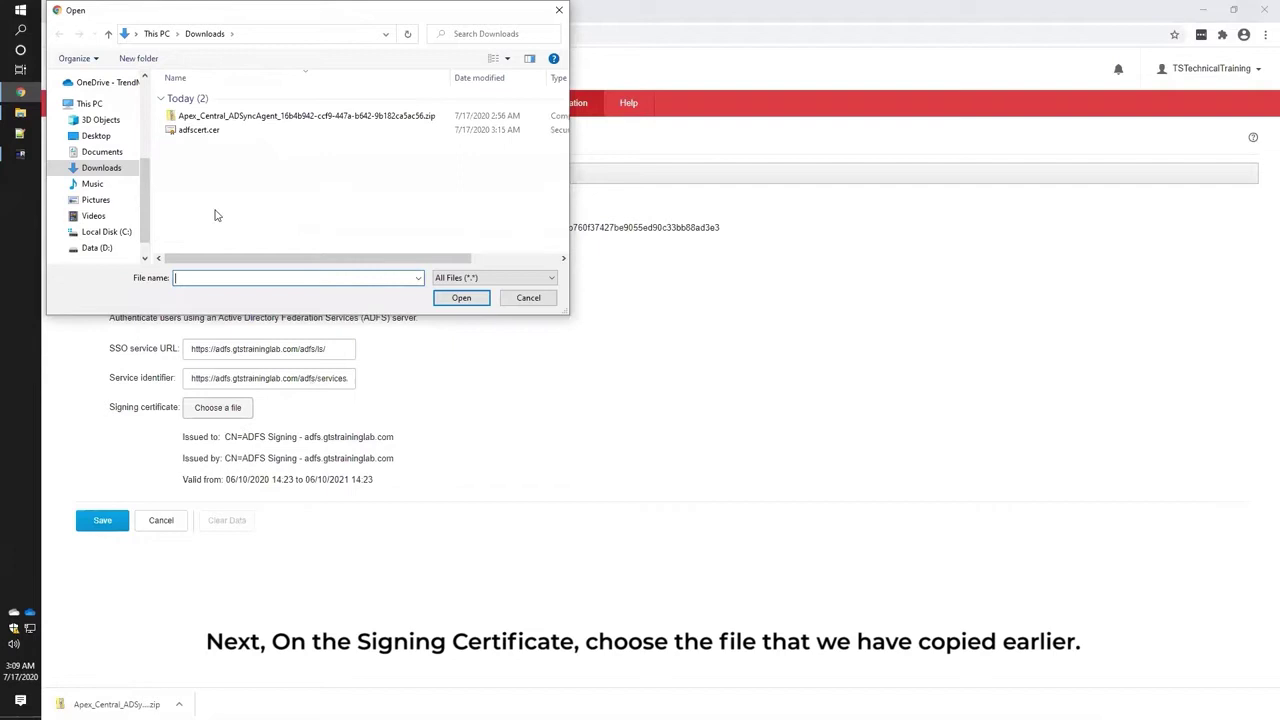
left_click(207, 130)
left_click(450, 296)
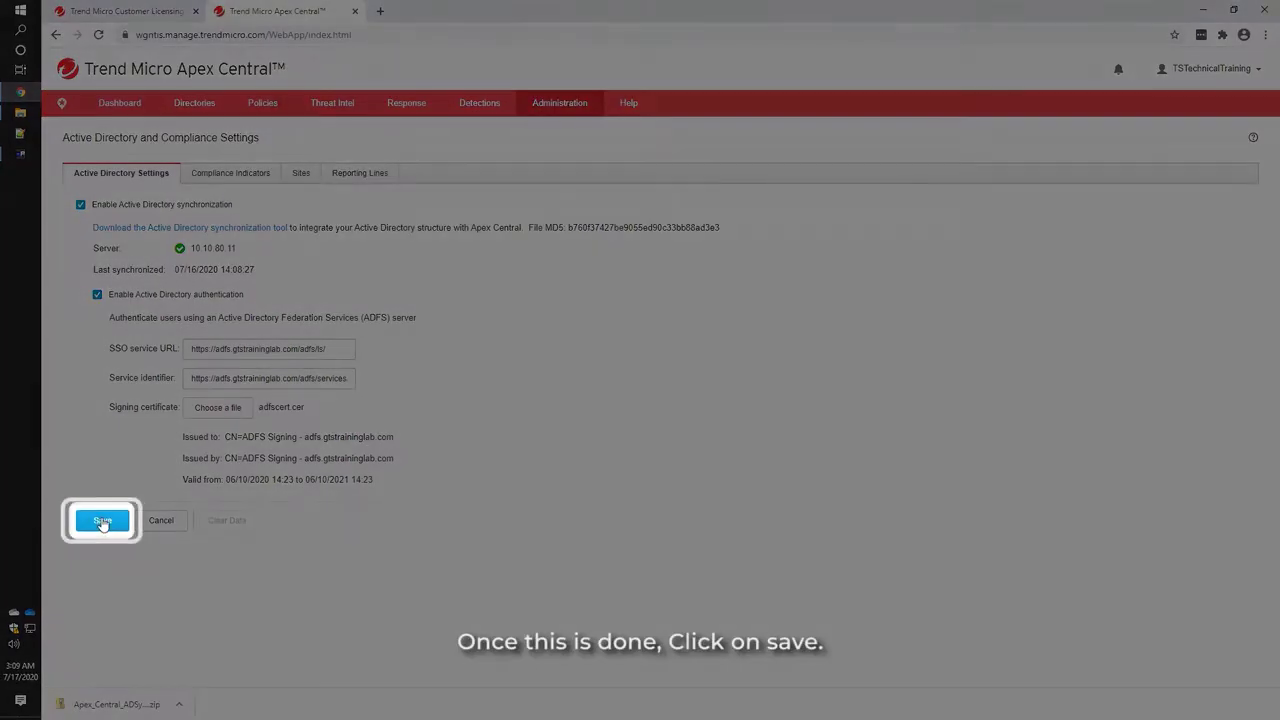
left_click(102, 520)
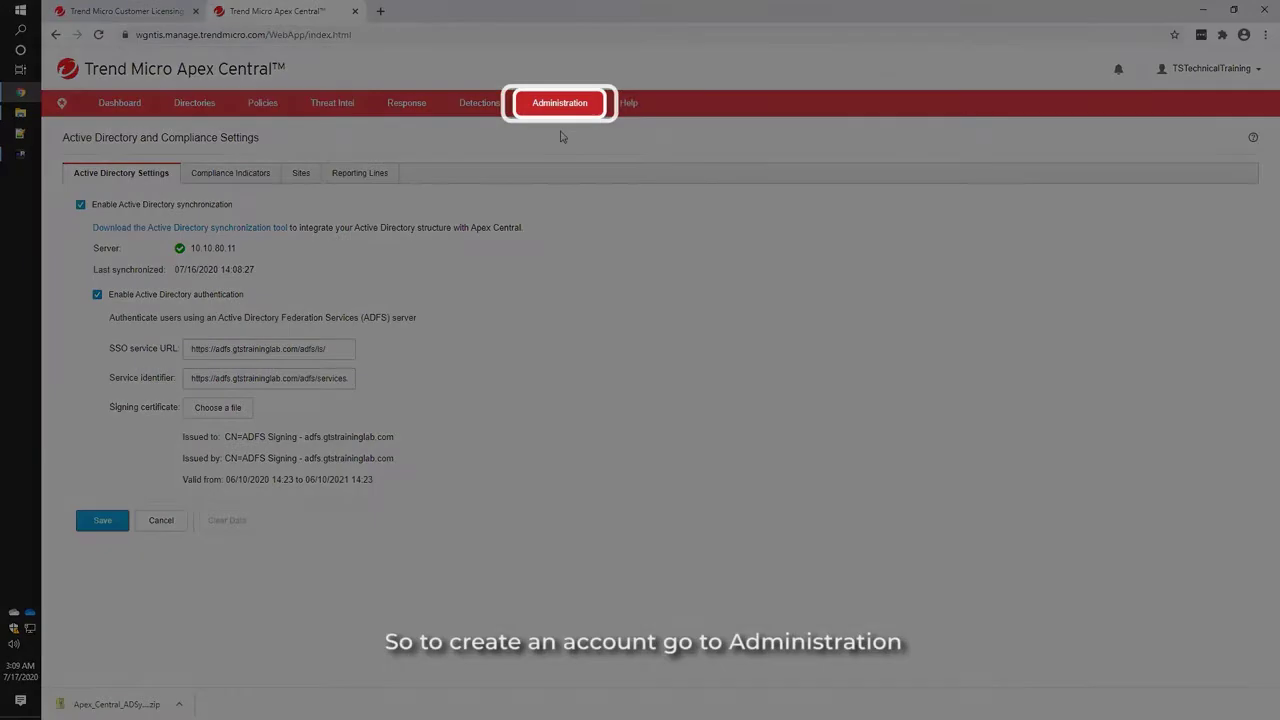
Go to Administration > Account Management > User Accounts and start adding a new account.
left_click(559, 102)
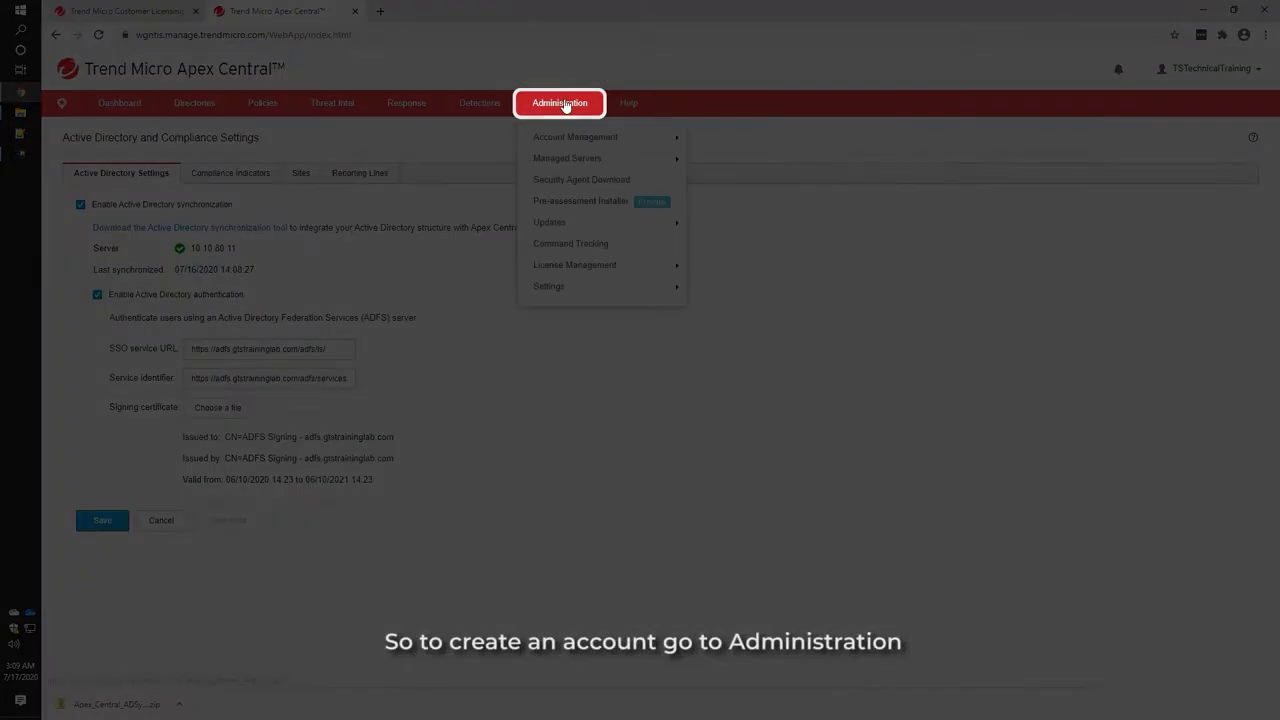
mouse_move(572, 137)
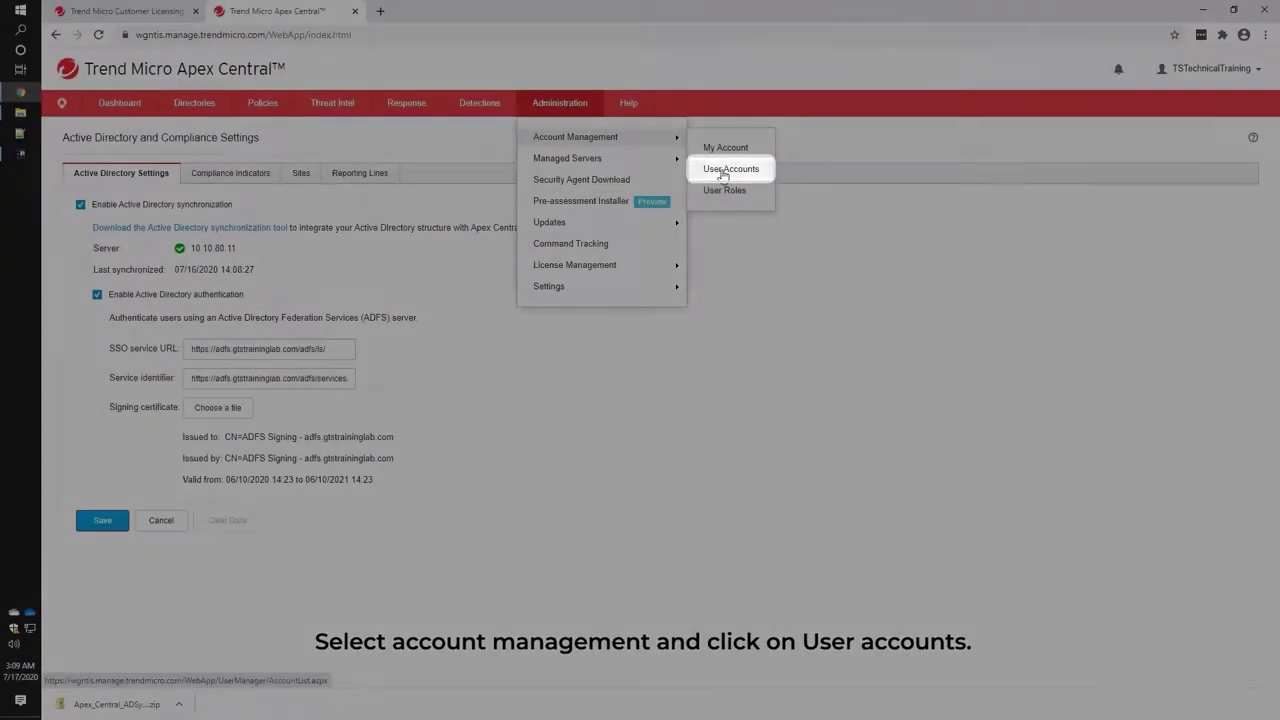
left_click(730, 169)
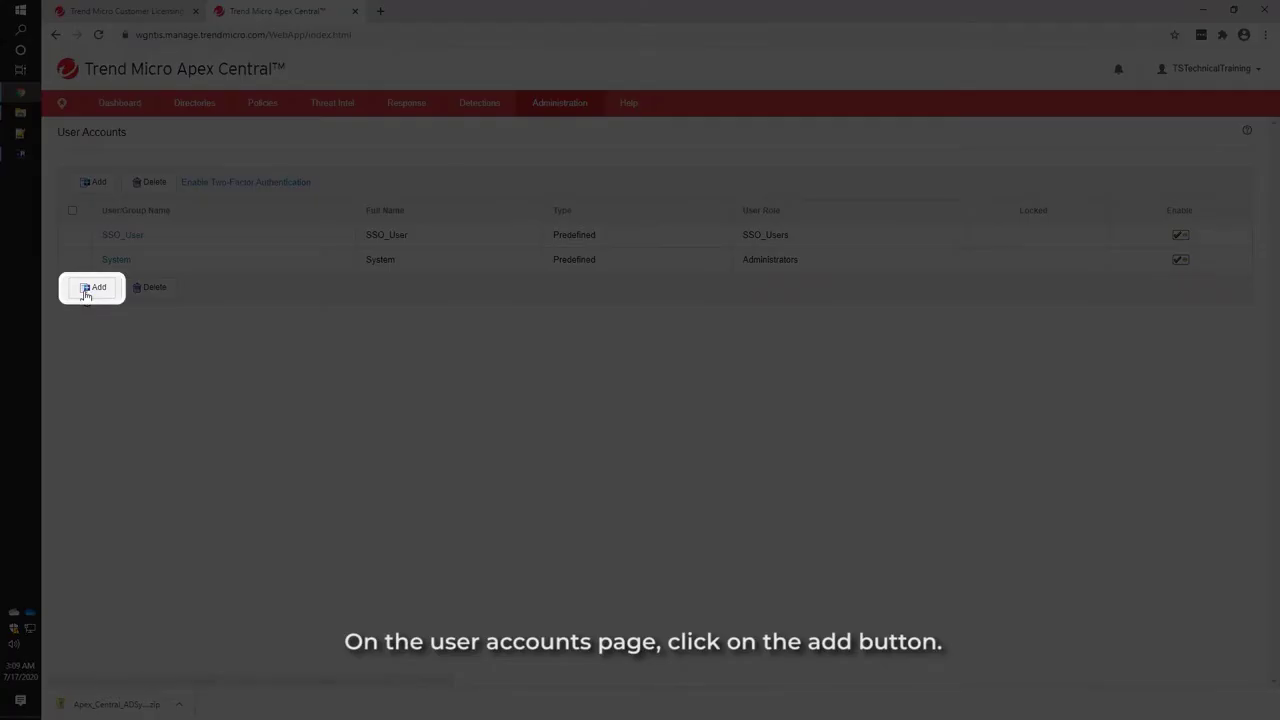
left_click(86, 291)
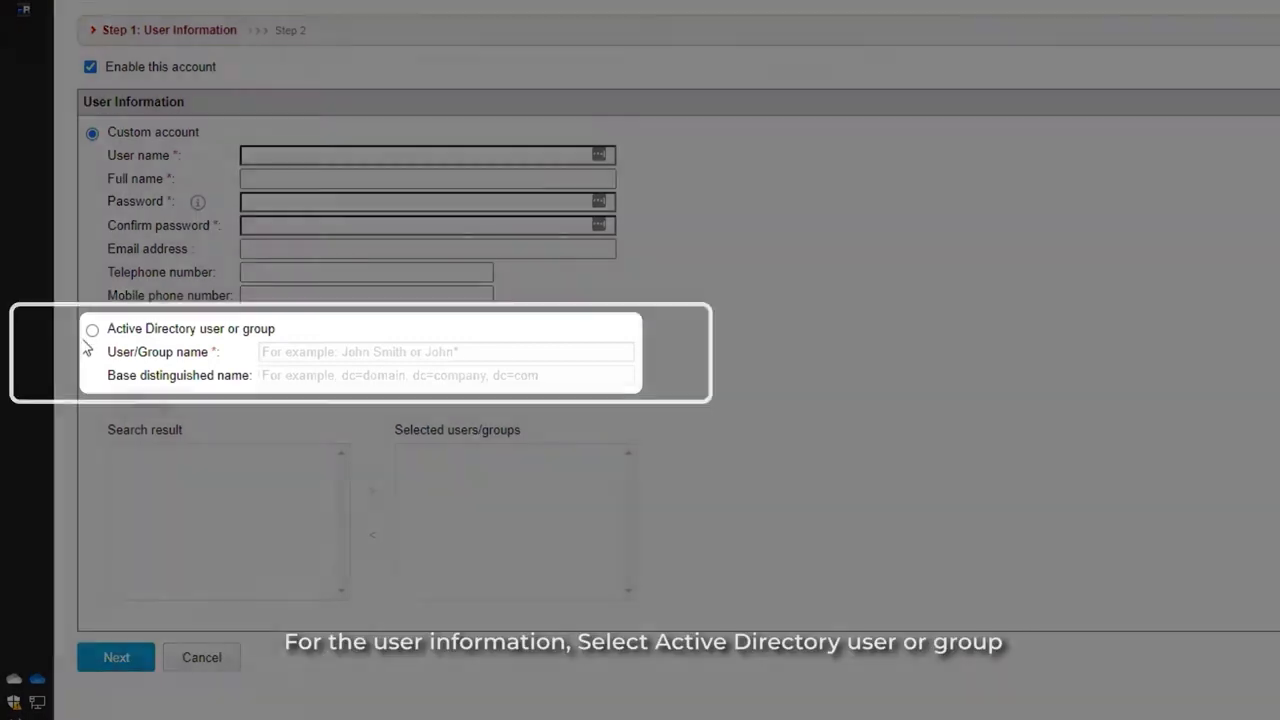
Search Active Directory for the user's account name, add the found domain user, and continue.
left_click(121, 332)
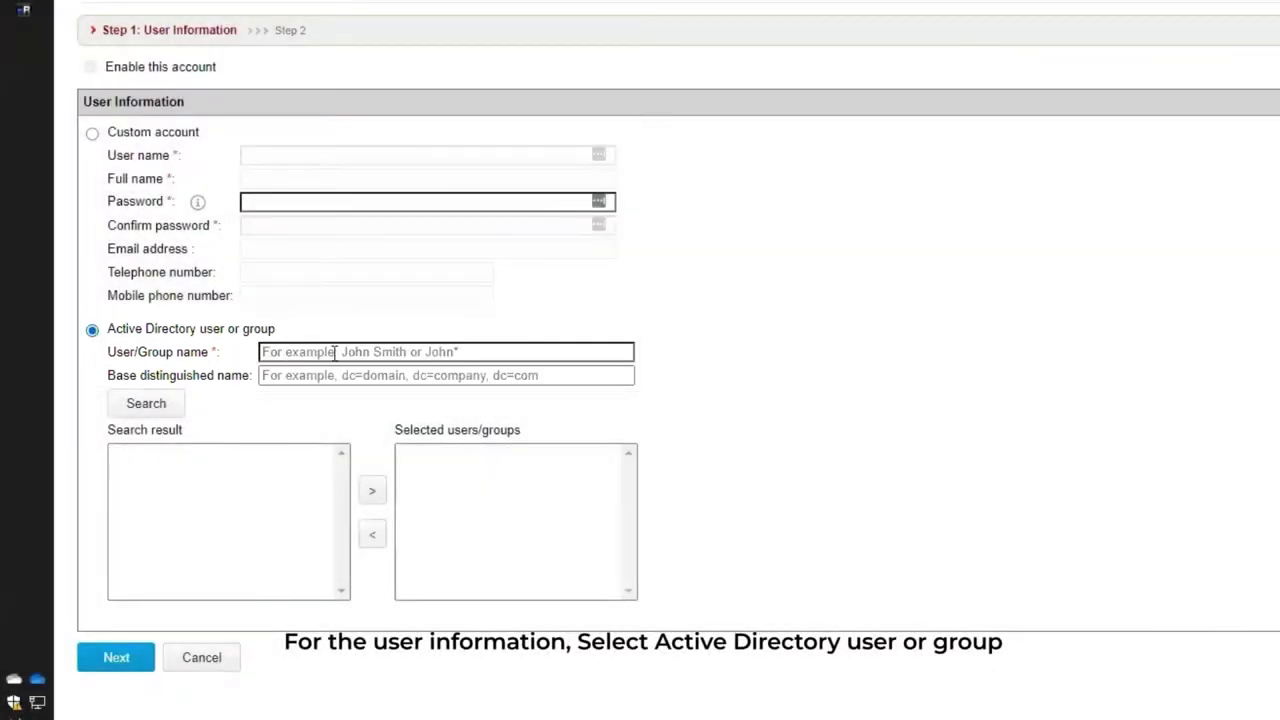
left_click(335, 352)
type("markse")
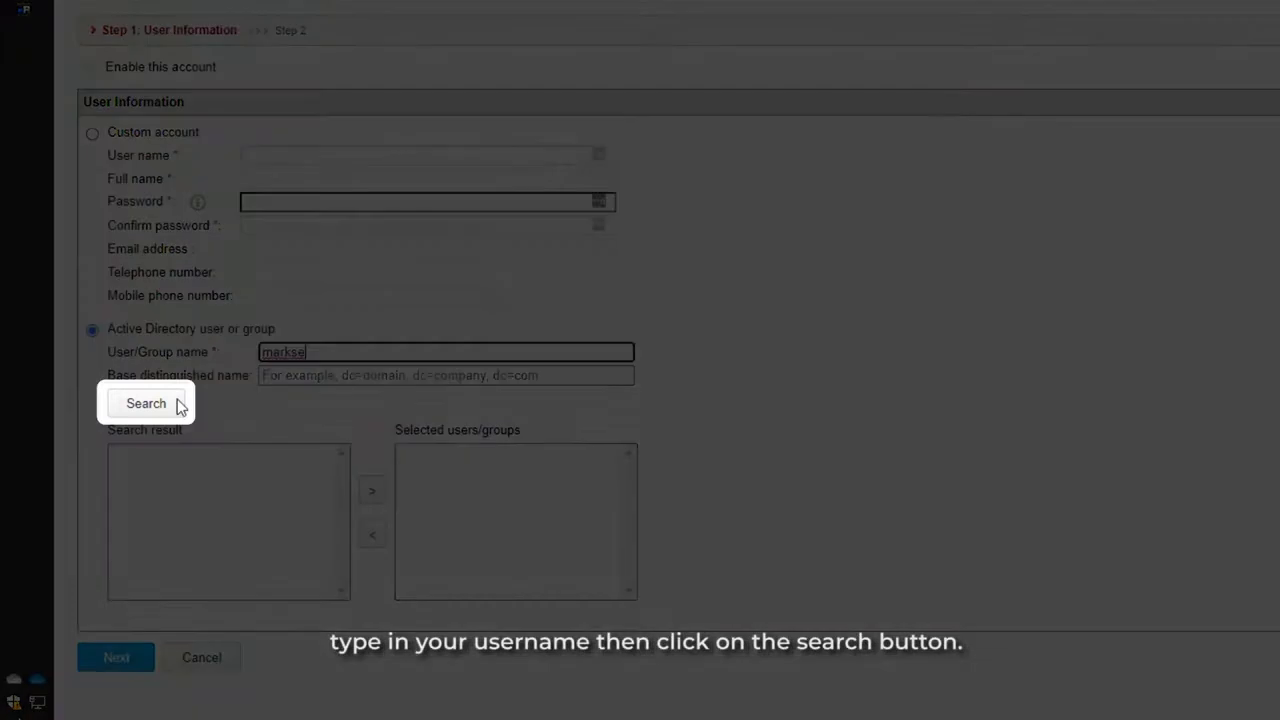
left_click(143, 410)
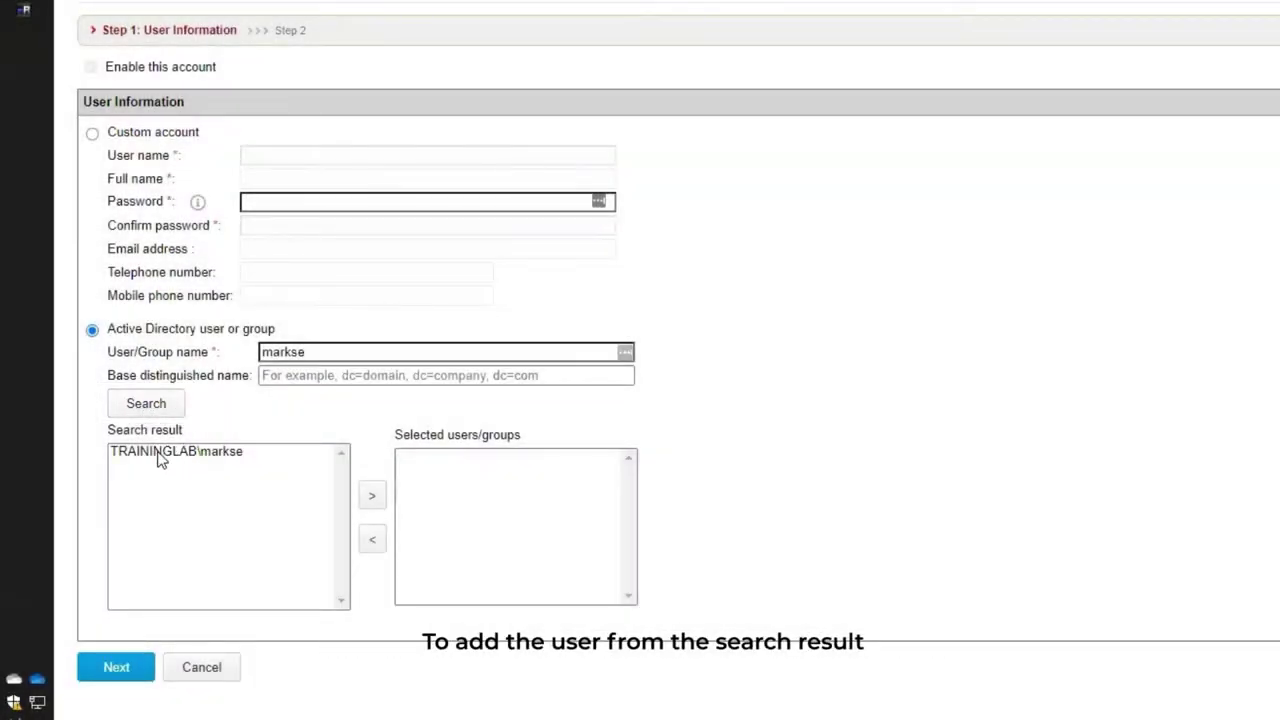
left_click(158, 452)
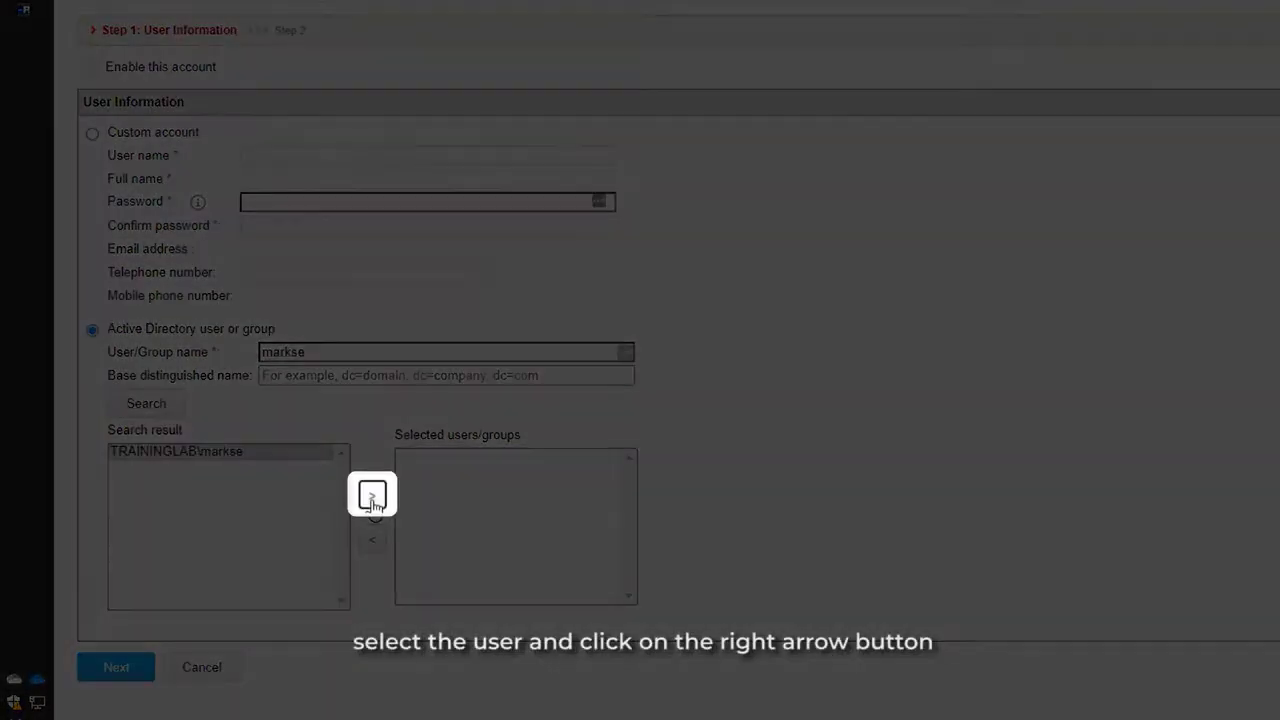
left_click(372, 500)
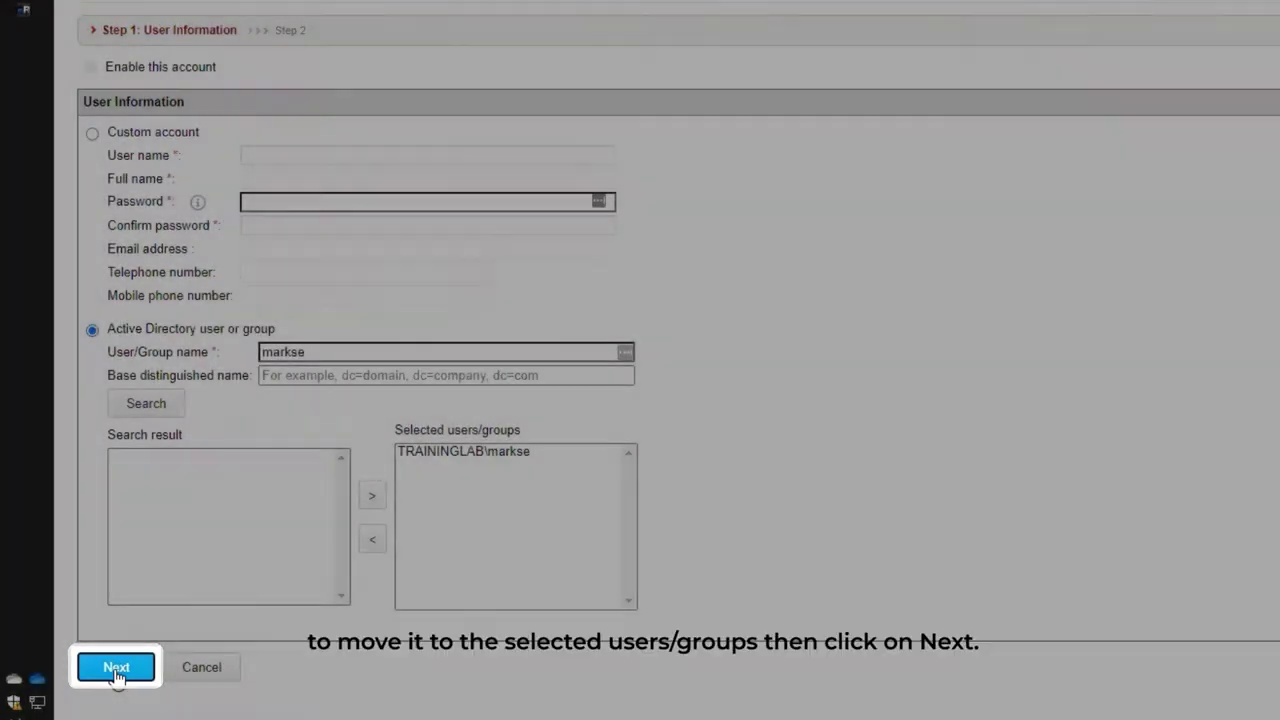
left_click(116, 667)
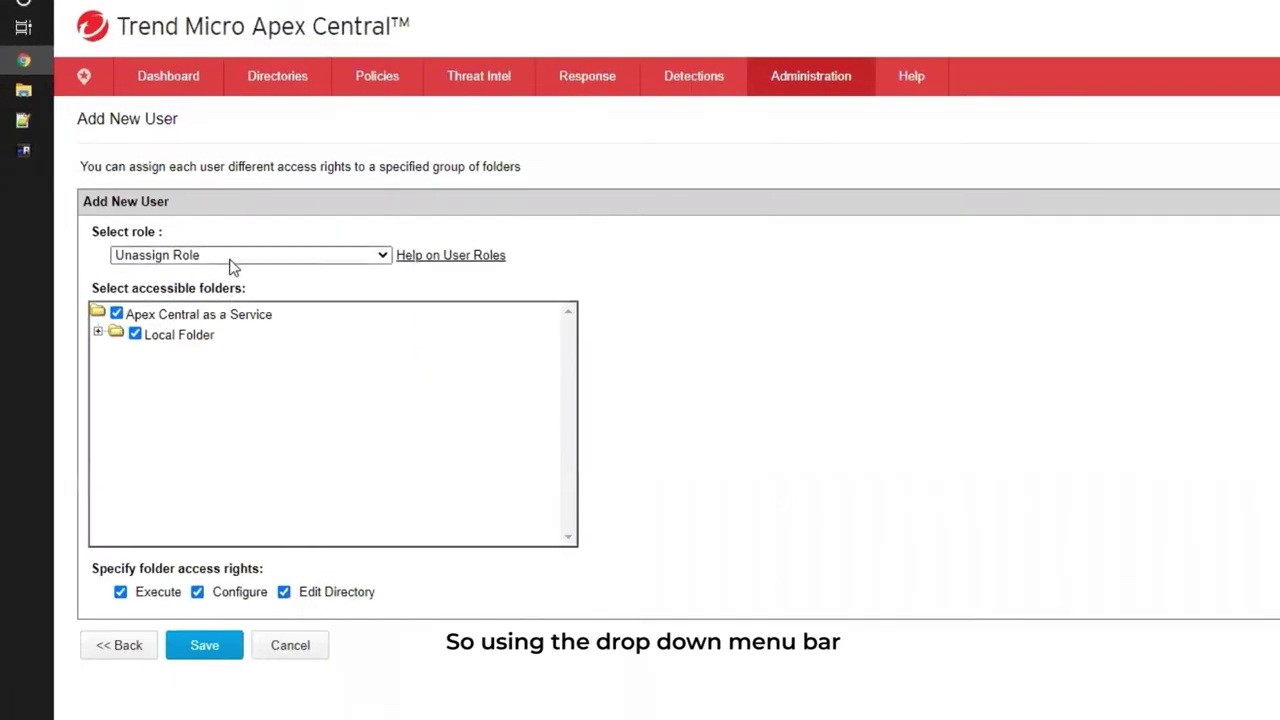
Assign the Administrator_and_DLP_Compliance_Officer role, keep all Local Folder subfolders checked, and save the account.
left_click(241, 255)
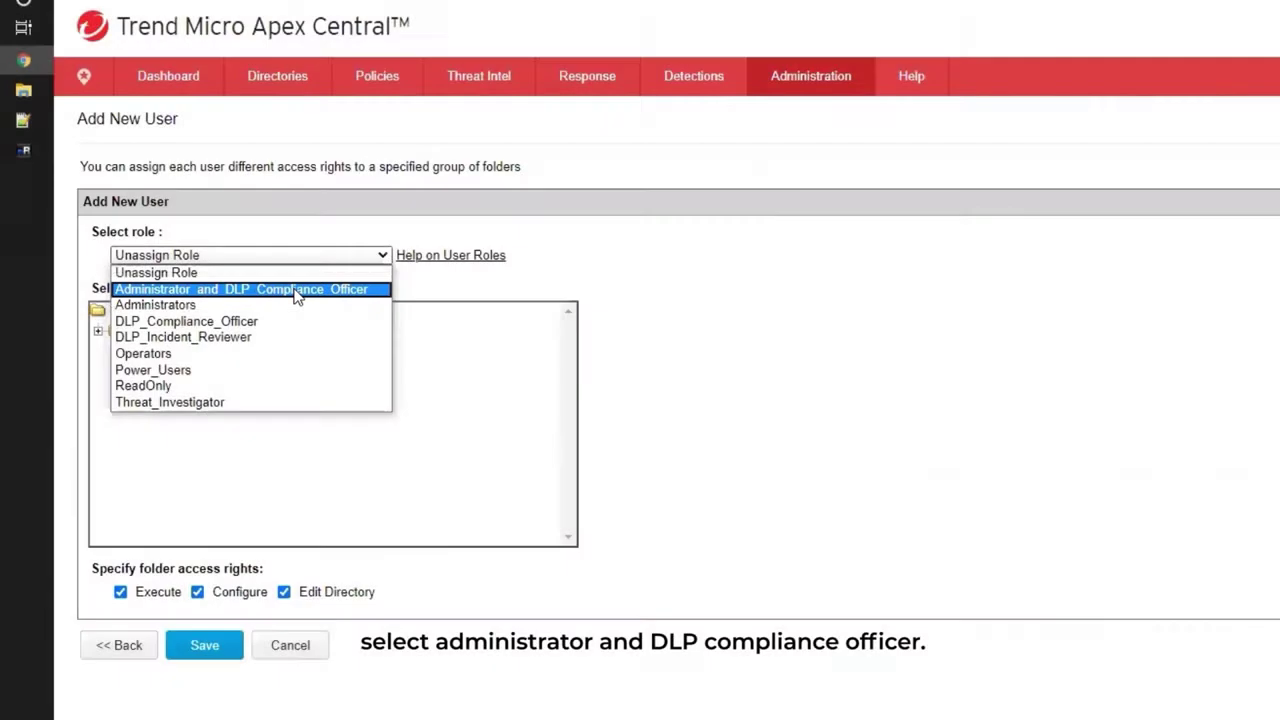
left_click(290, 290)
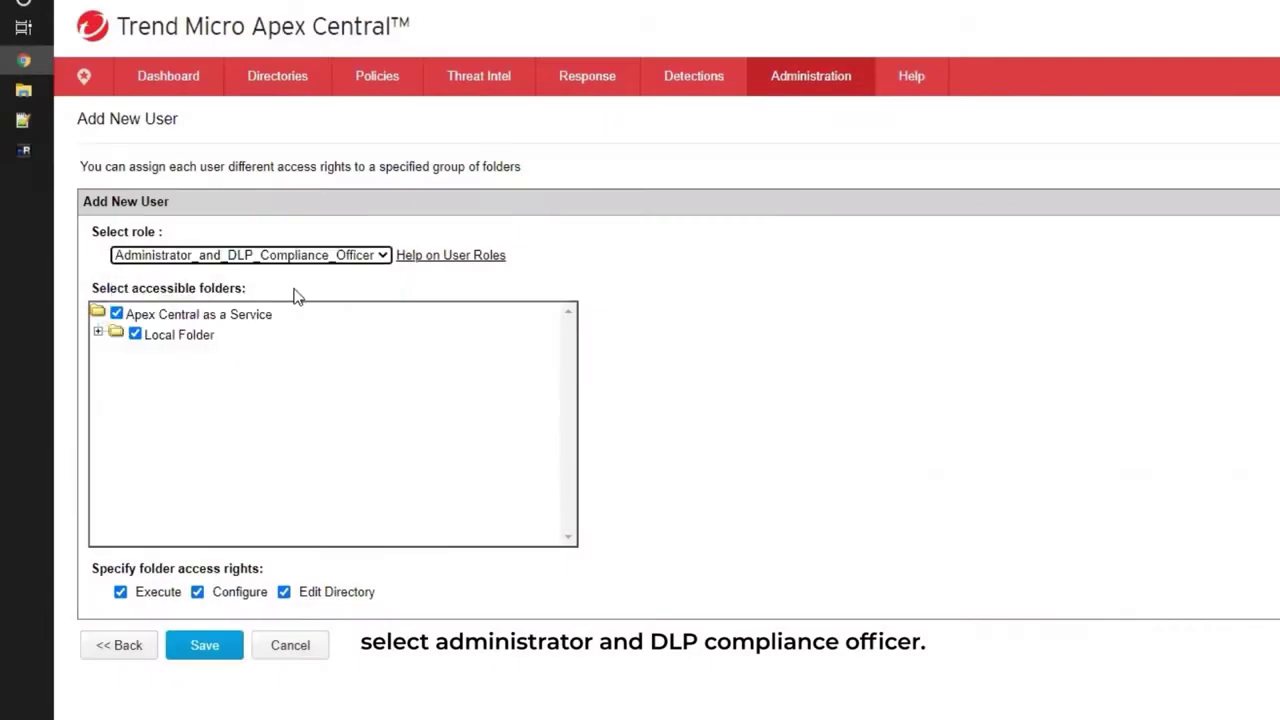
left_click(99, 331)
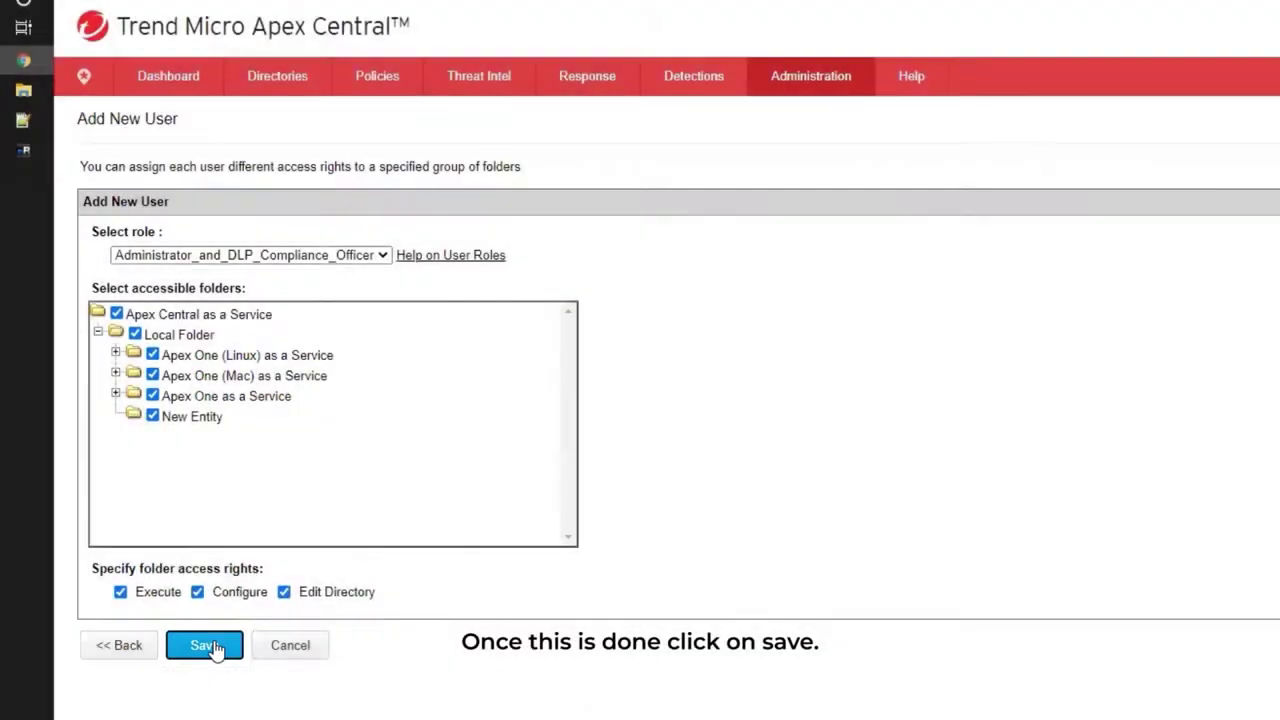
left_click(205, 645)
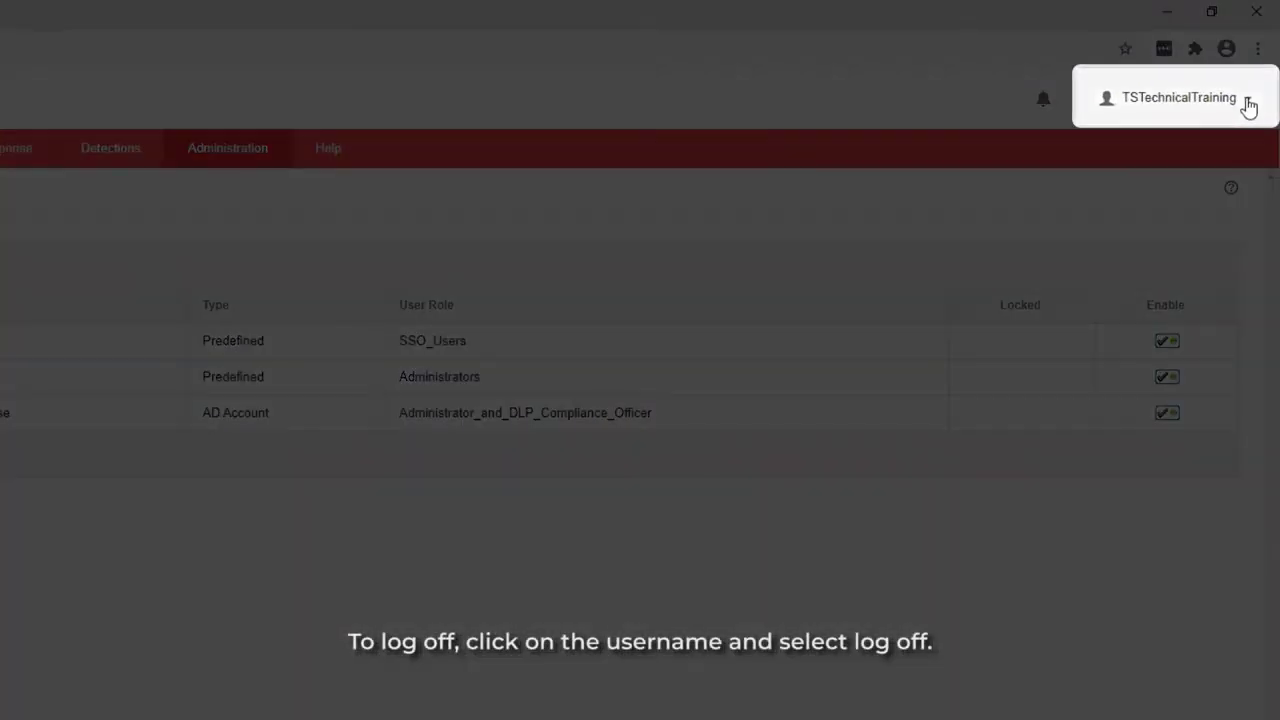
Log off the administrator account from the Apex Central console.
left_click(1249, 106)
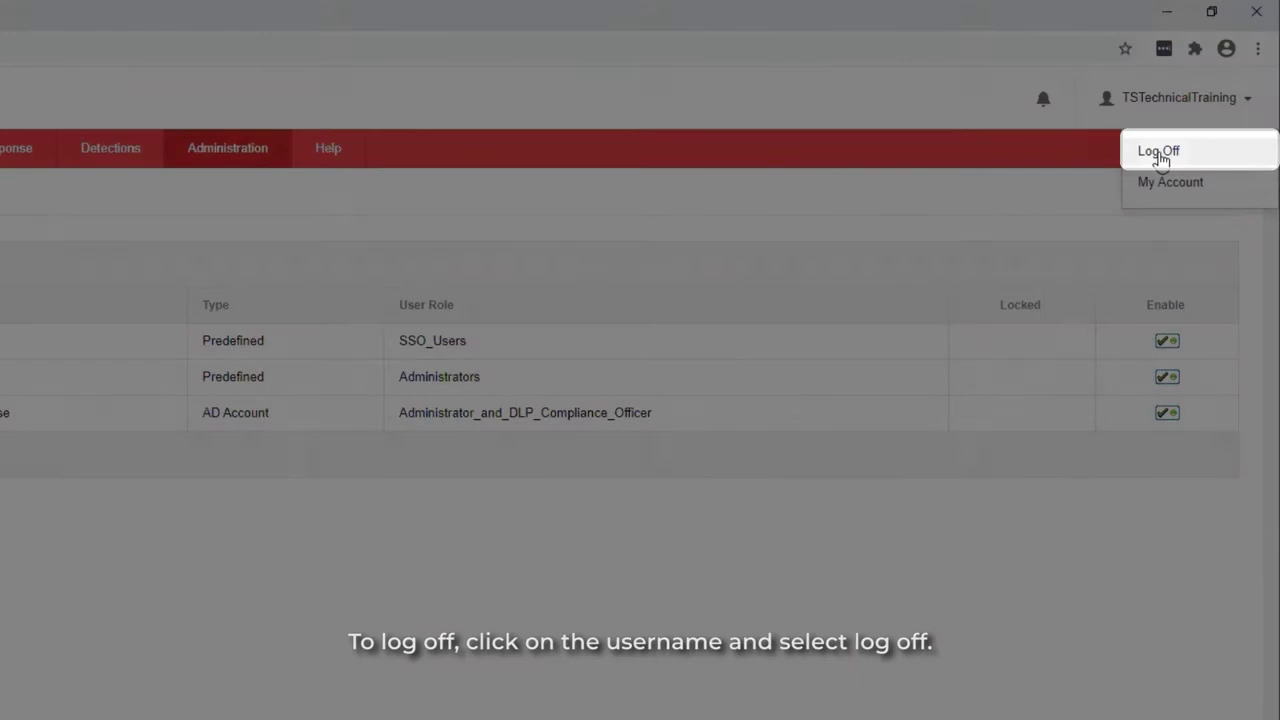
left_click(1161, 152)
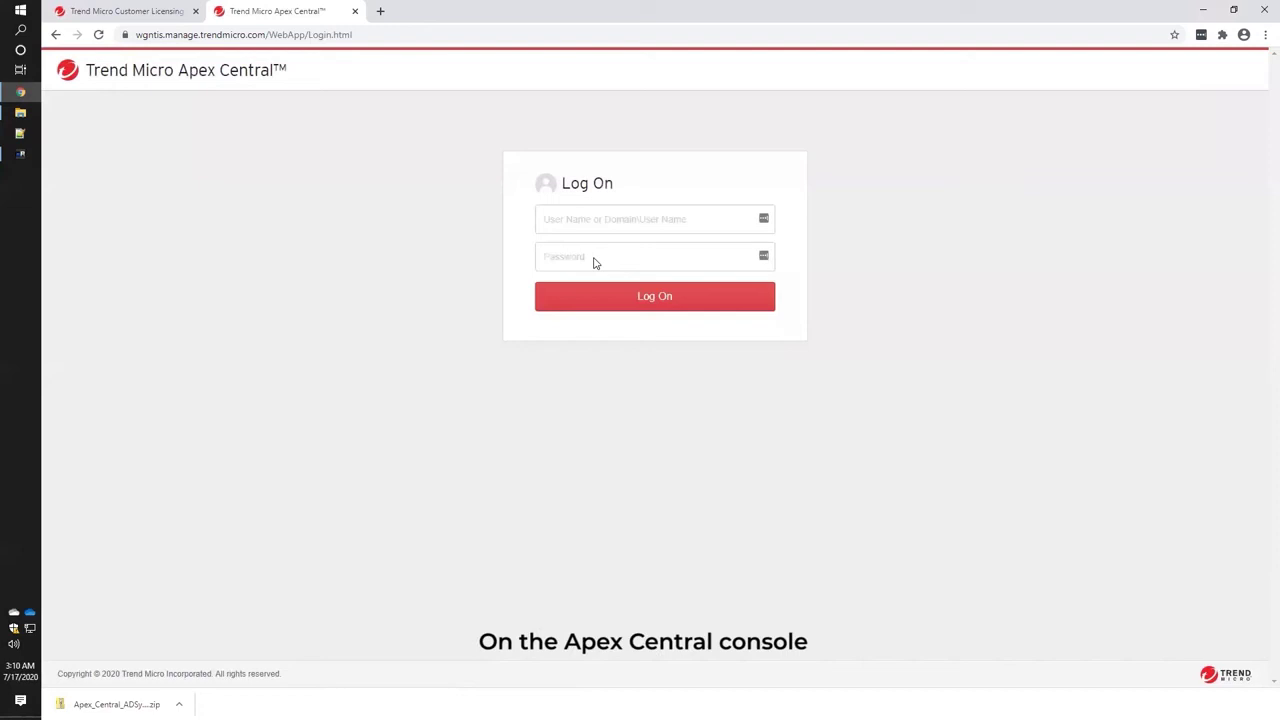
Enter 'traininglab\' as the user name to redirect to AD FS, then sign in as the AD user.
left_click(634, 218)
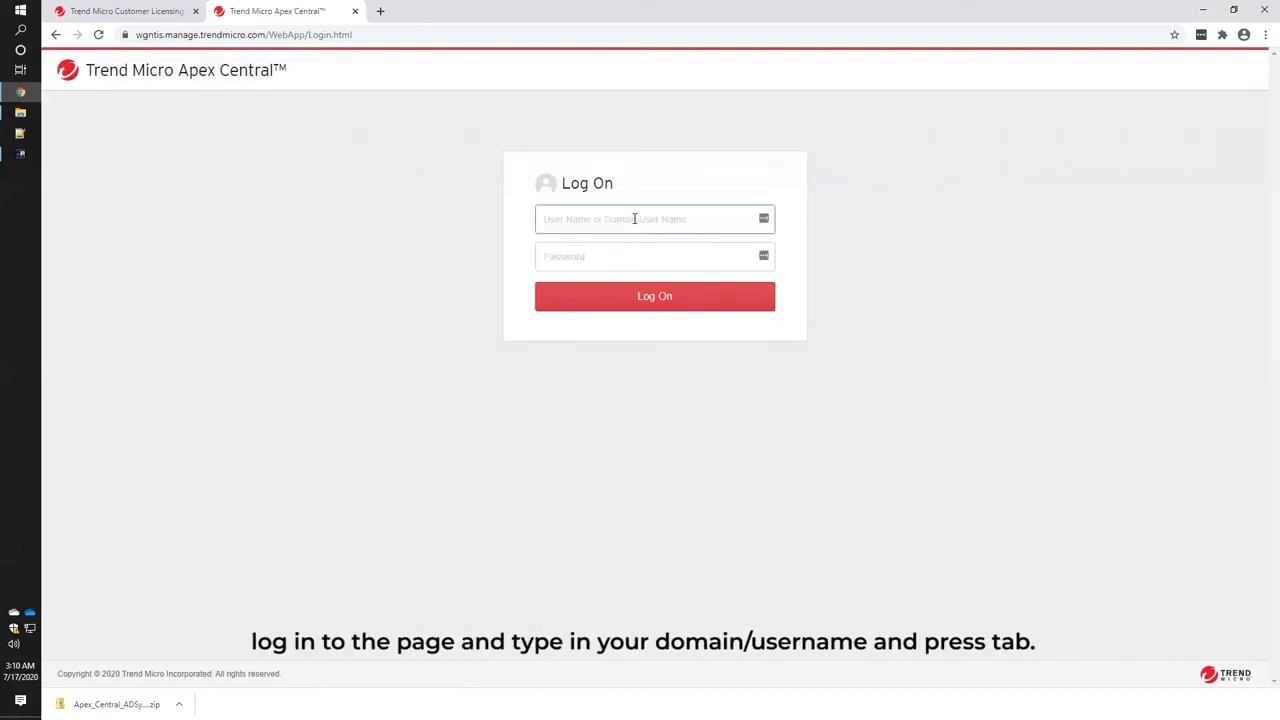
type("traininglab\\markse")
key("Tab")
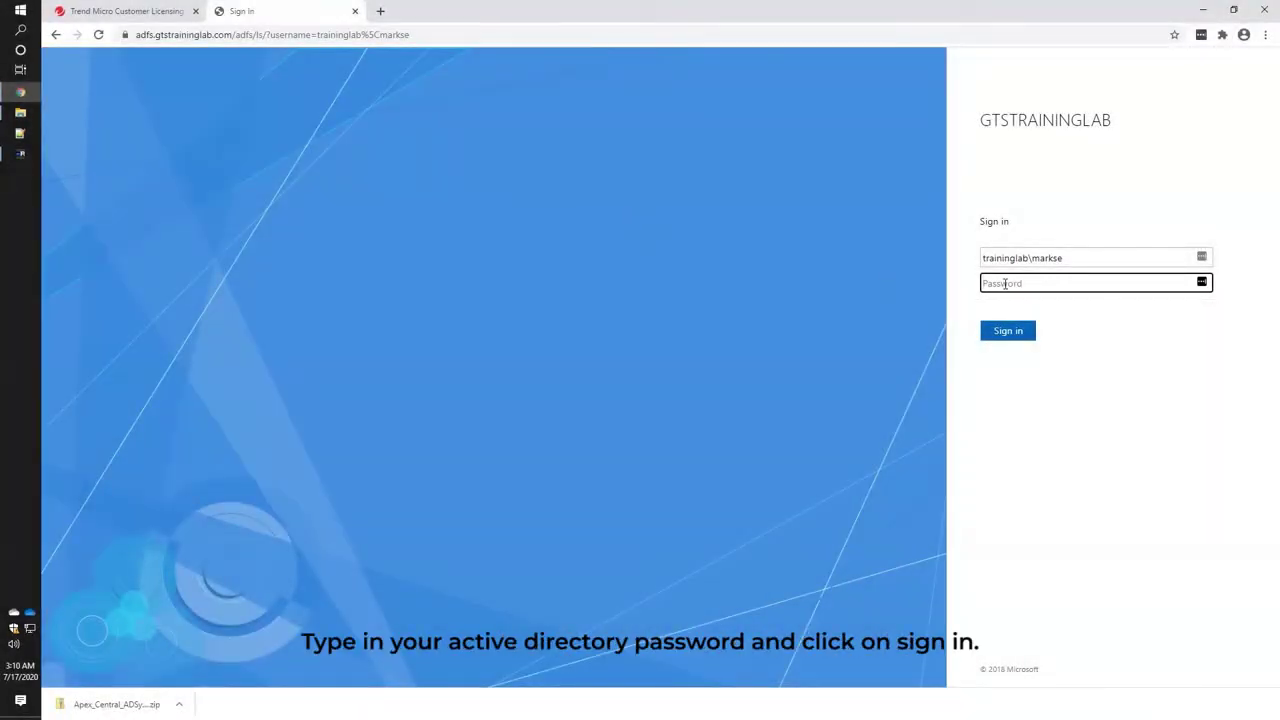
left_click(1008, 334)
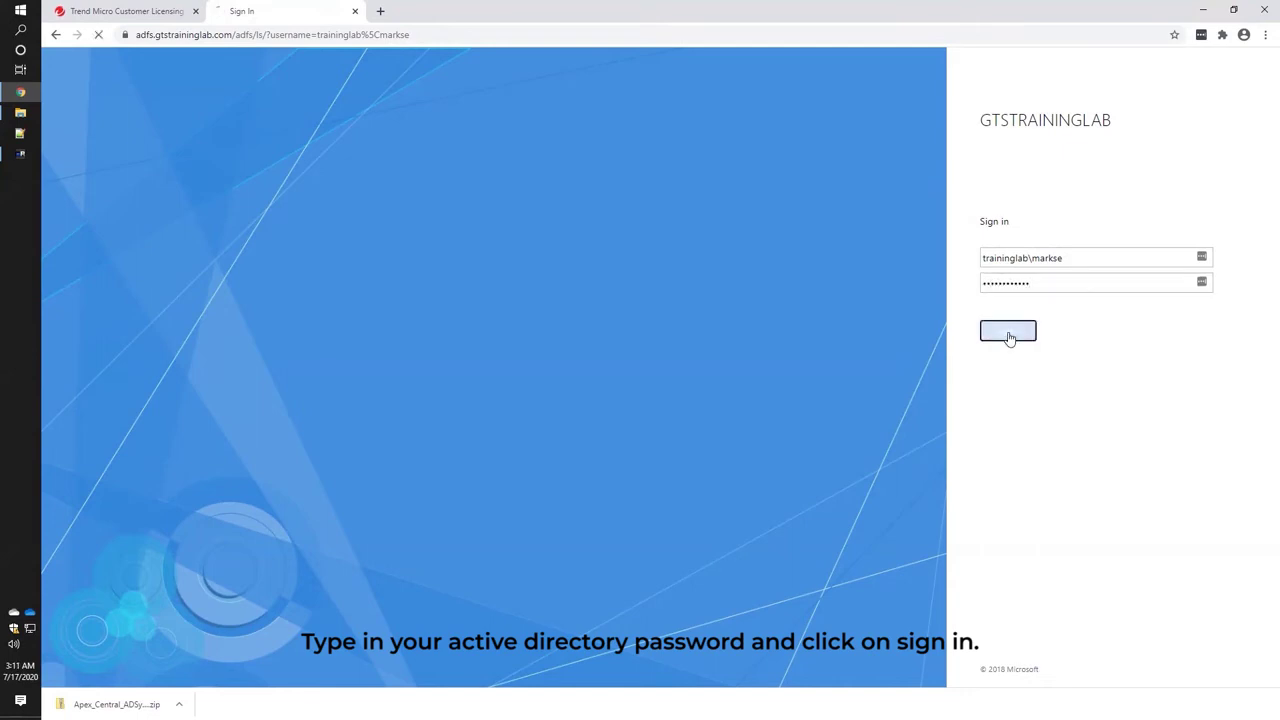